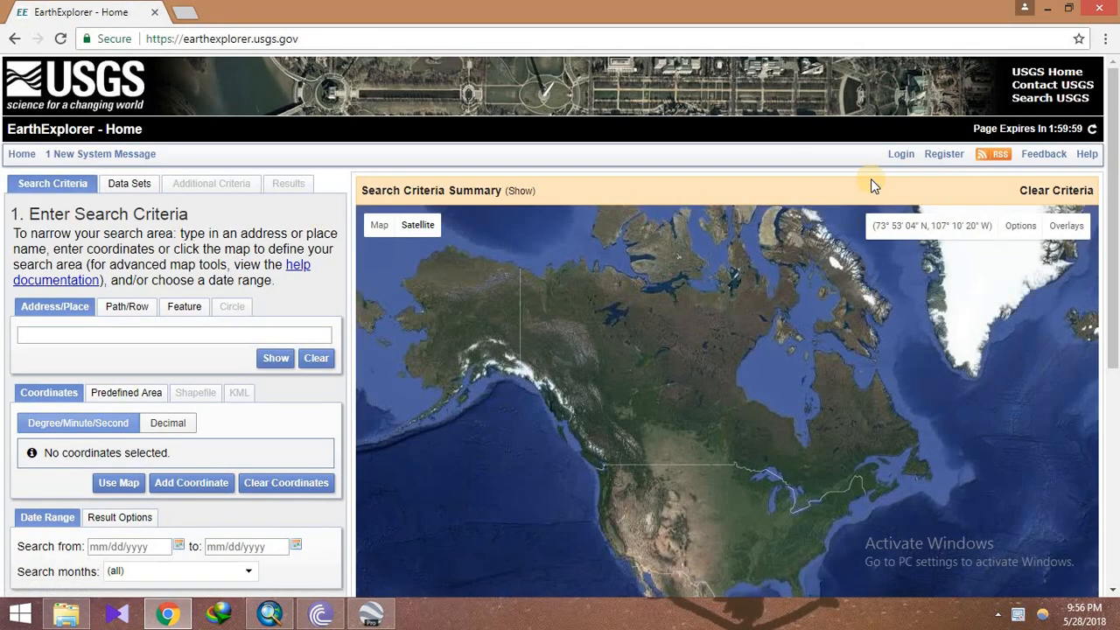
# - View the new-account registration form and return to the EarthExplorer home page
pyautogui.click(937, 158)
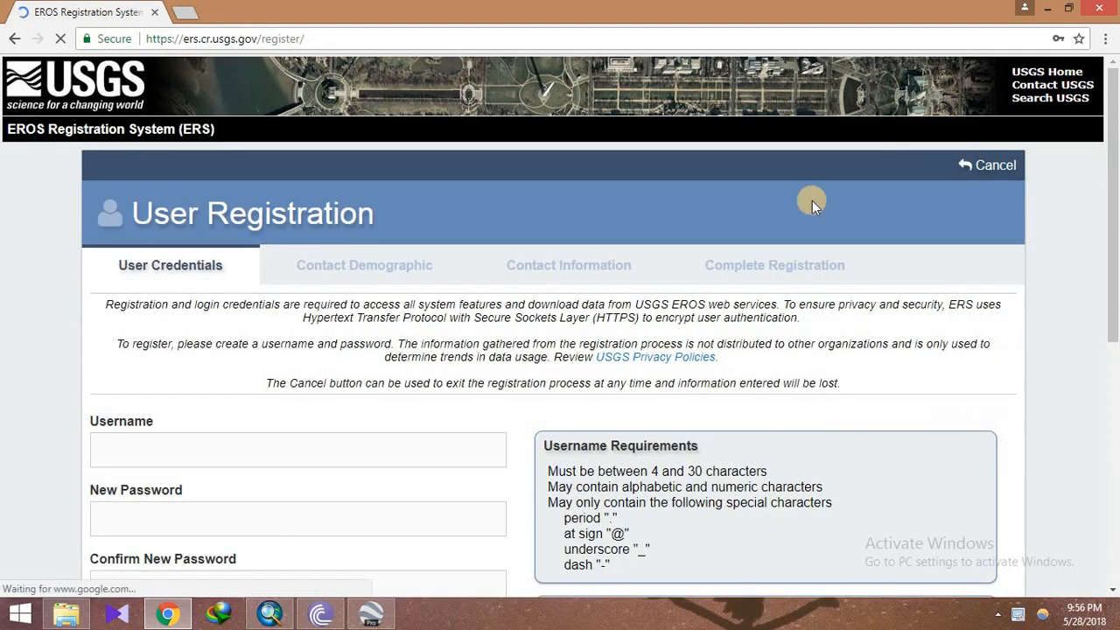
pyautogui.moveTo(1111, 160)
pyautogui.mouseDown()
pyautogui.moveTo(1111, 303)
pyautogui.moveTo(1112, 175)
pyautogui.mouseUp()
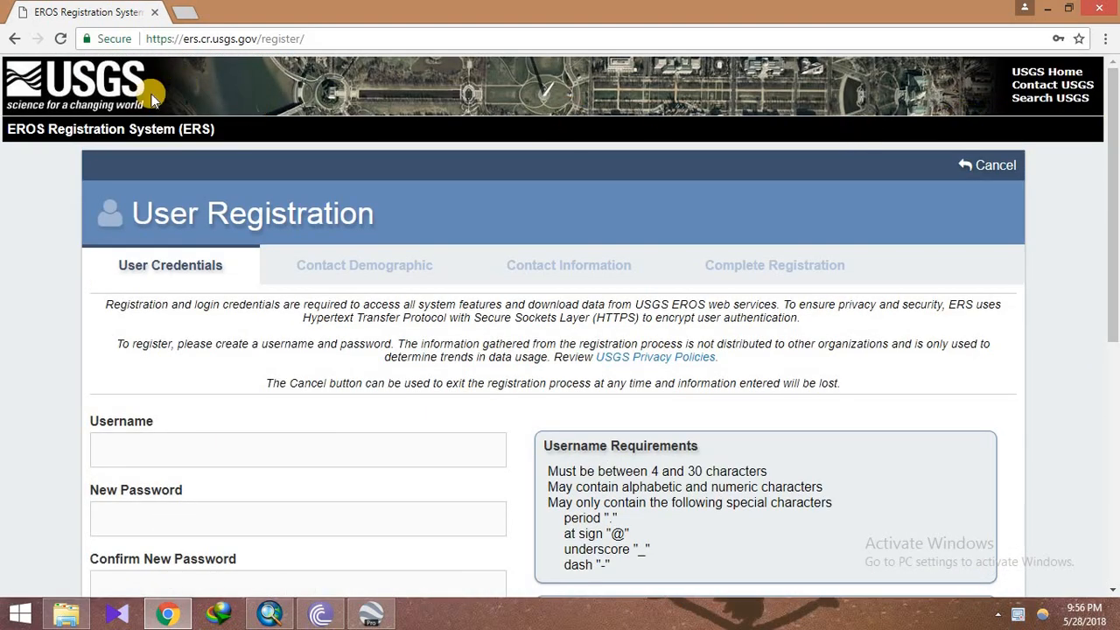
pyautogui.click(23, 41)
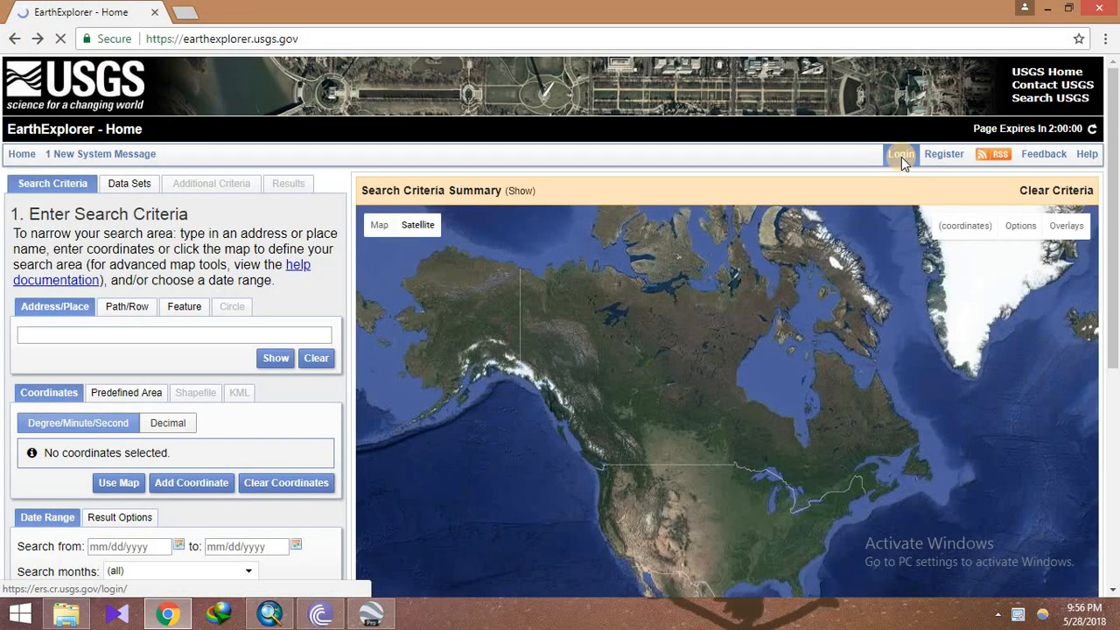
# - Sign in to the existing USGS account with the prefilled username and password
pyautogui.click(901, 158)
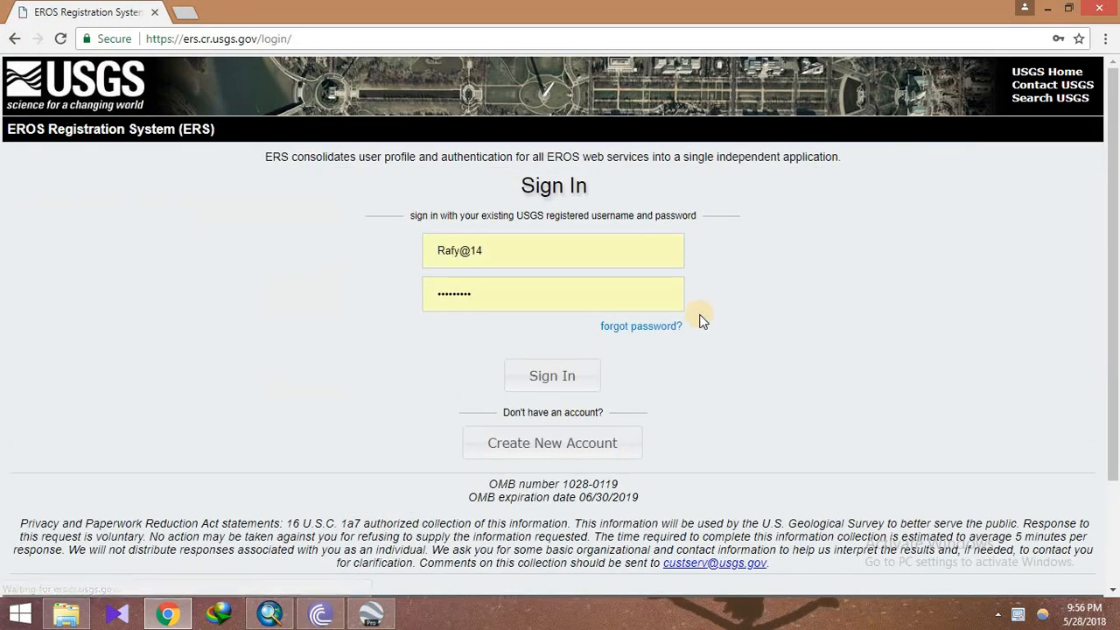
pyautogui.click(553, 378)
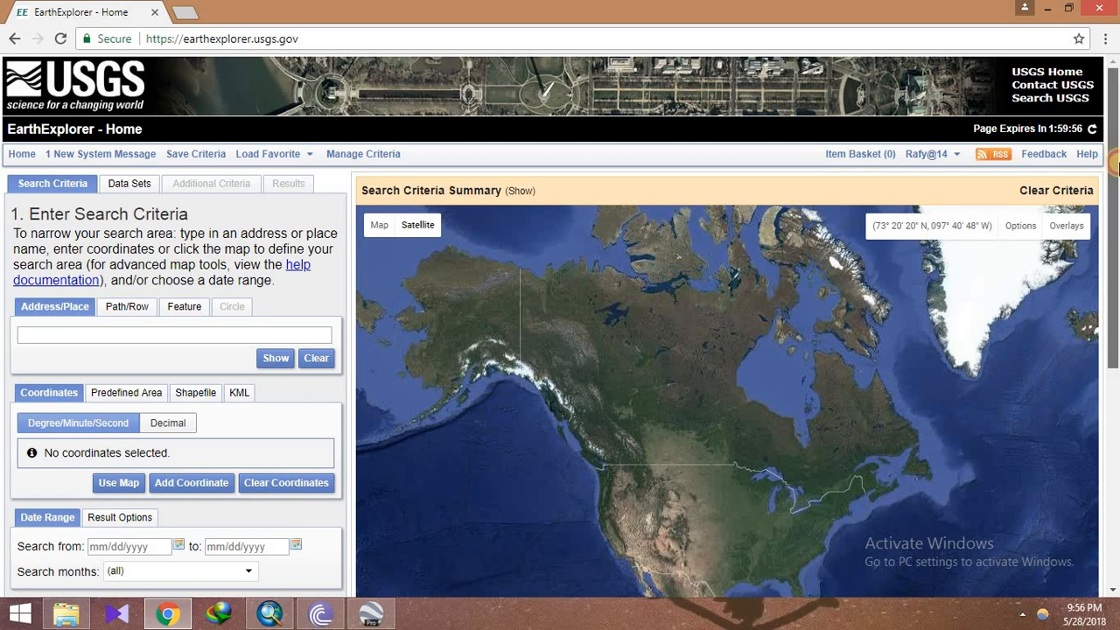
# - Look at the studyarea_midassignment polygon in Google Earth Pro and return to EarthExplorer in the browser
pyautogui.moveTo(1115, 162); pyautogui.dragTo(1094, 220)
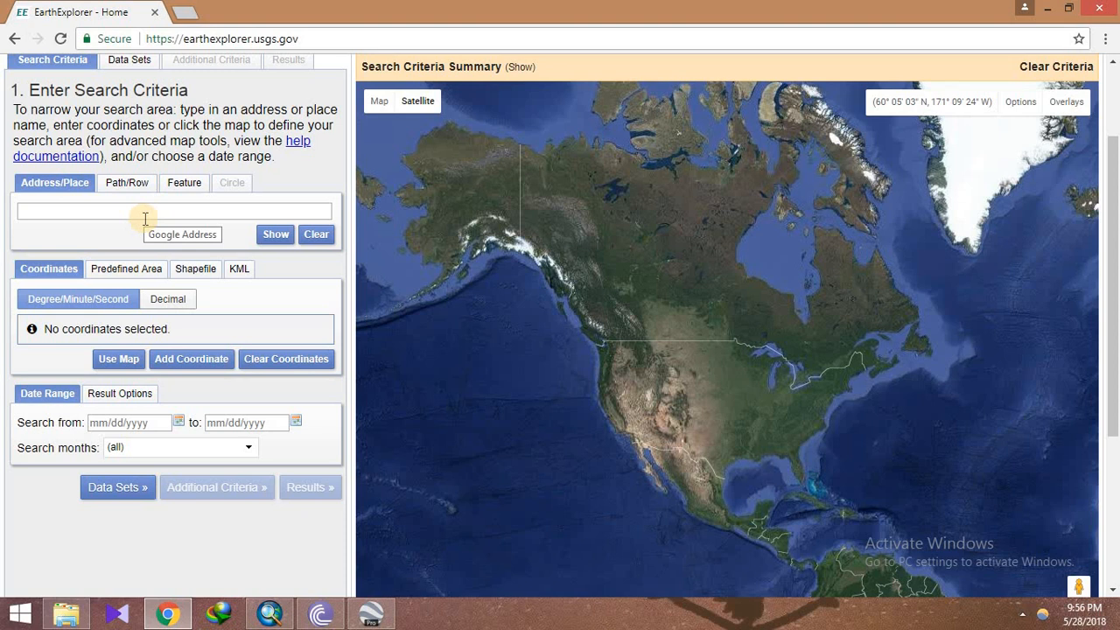
pyautogui.click(368, 615)
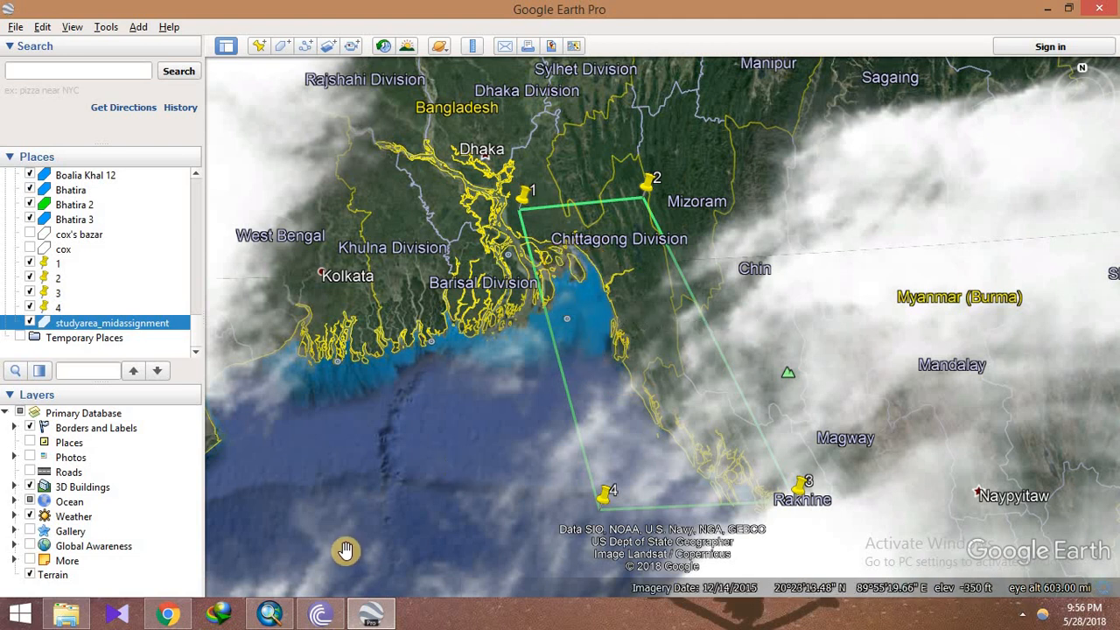
pyautogui.click(168, 615)
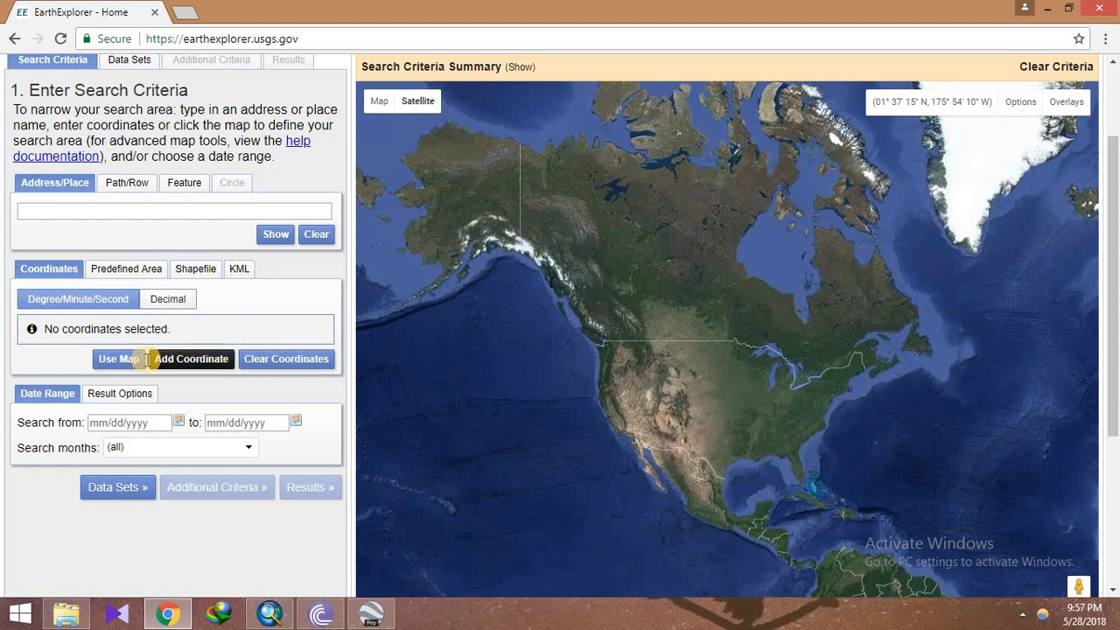
# - Define the search area by uploading the KML/KMZ file studyarea_midassignment.kmz from the Dhaka City Khals folder
pyautogui.click(238, 268)
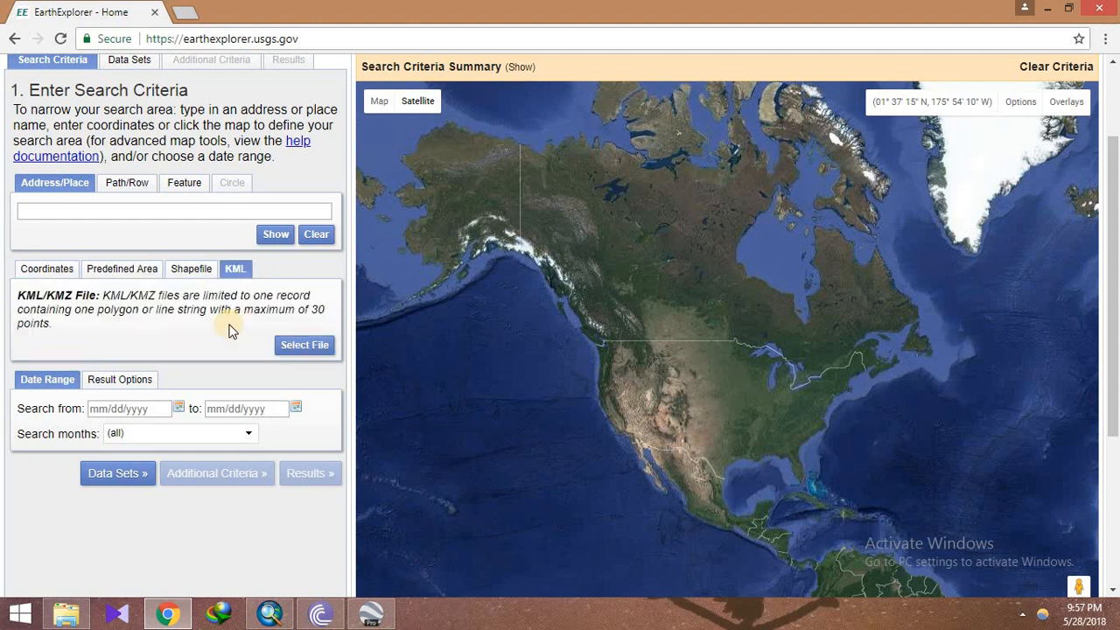
pyautogui.click(289, 343)
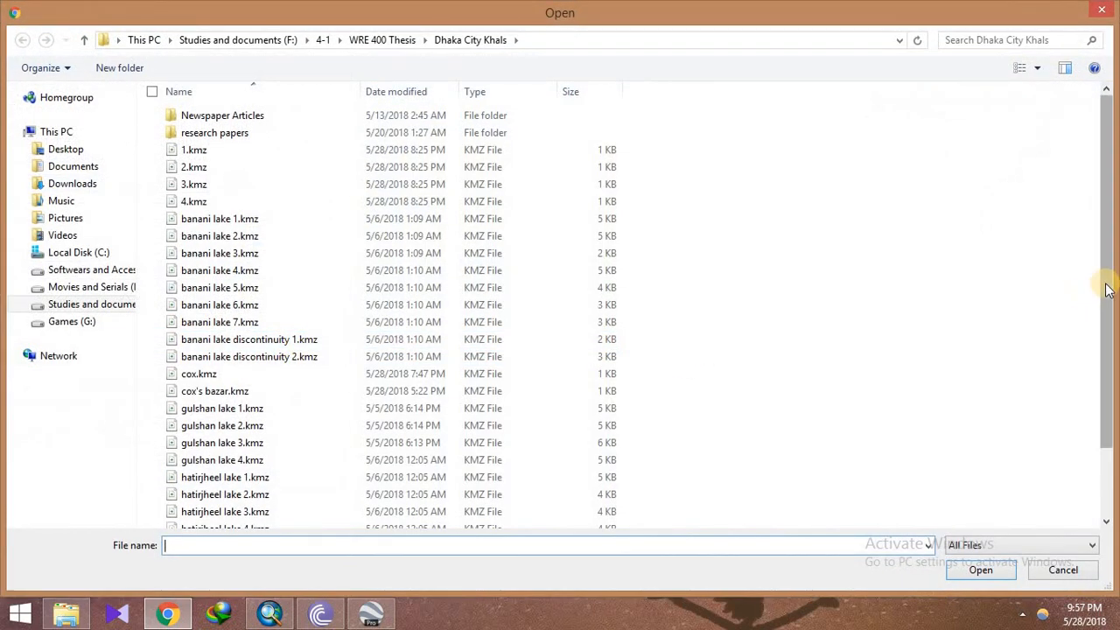
pyautogui.moveTo(1108, 280); pyautogui.dragTo(1108, 455)
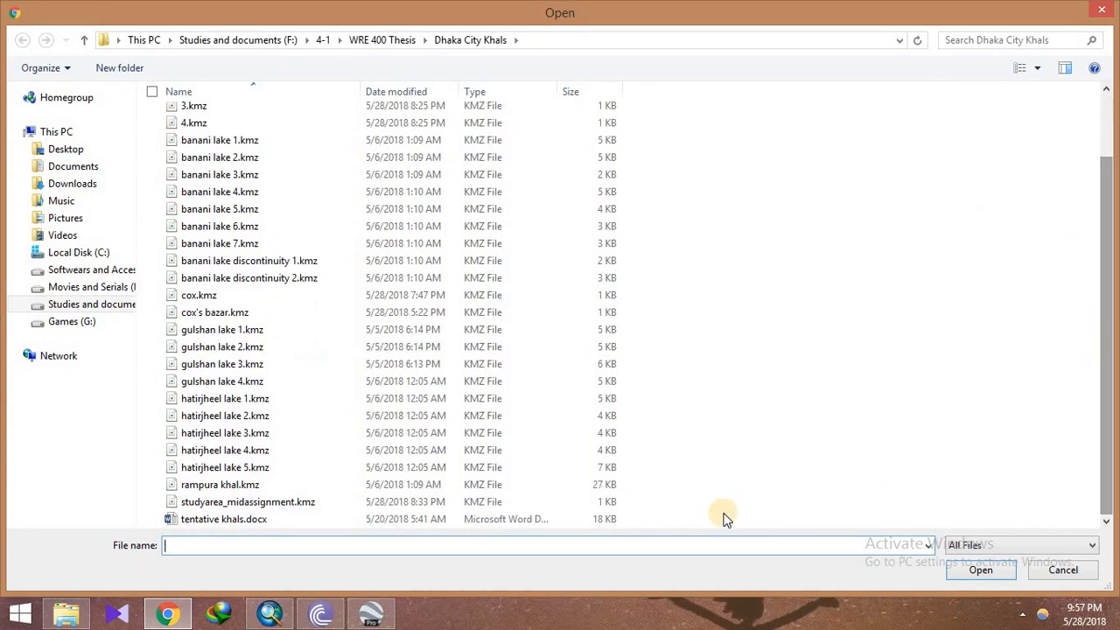
pyautogui.doubleClick(536, 500)
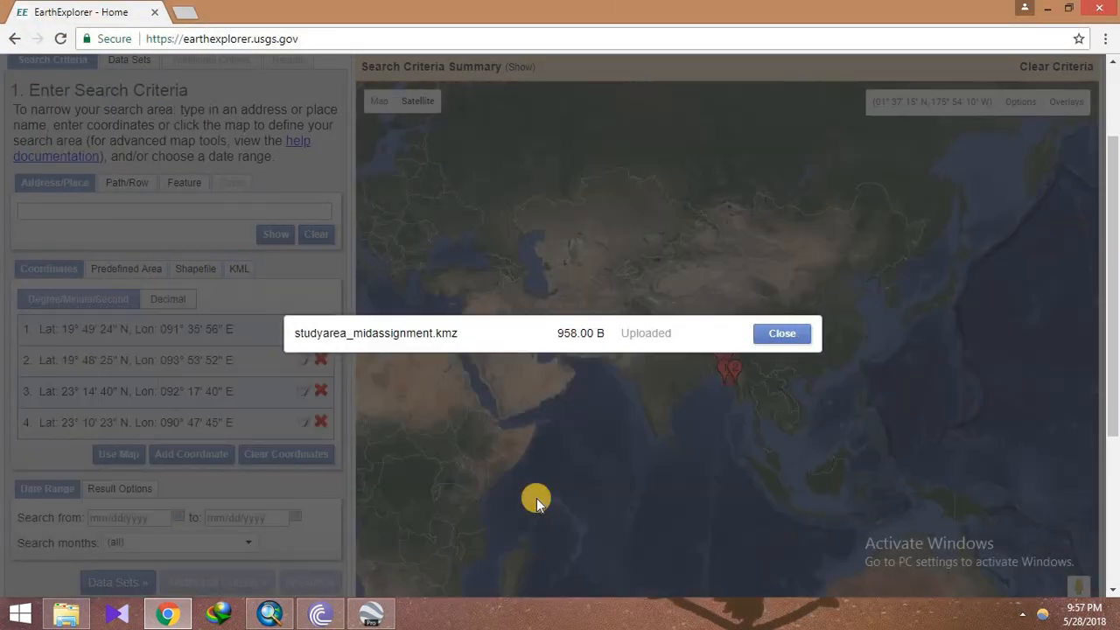
pyautogui.click(767, 333)
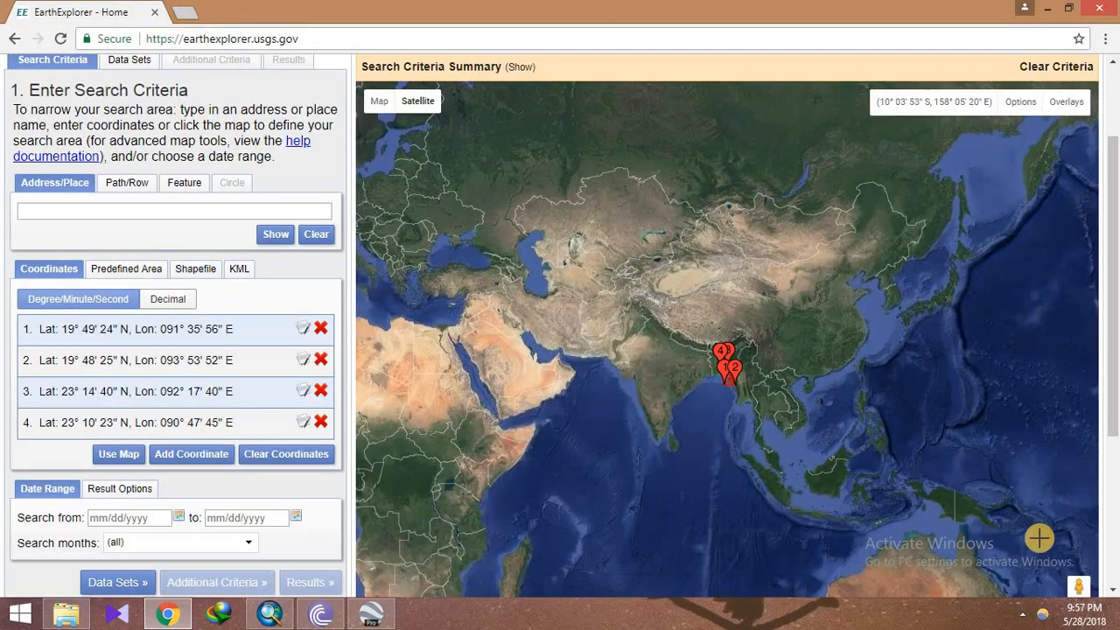
# - Examine the uploaded study area polygon up close on the map
pyautogui.moveTo(1112, 385); pyautogui.dragTo(1114, 459)
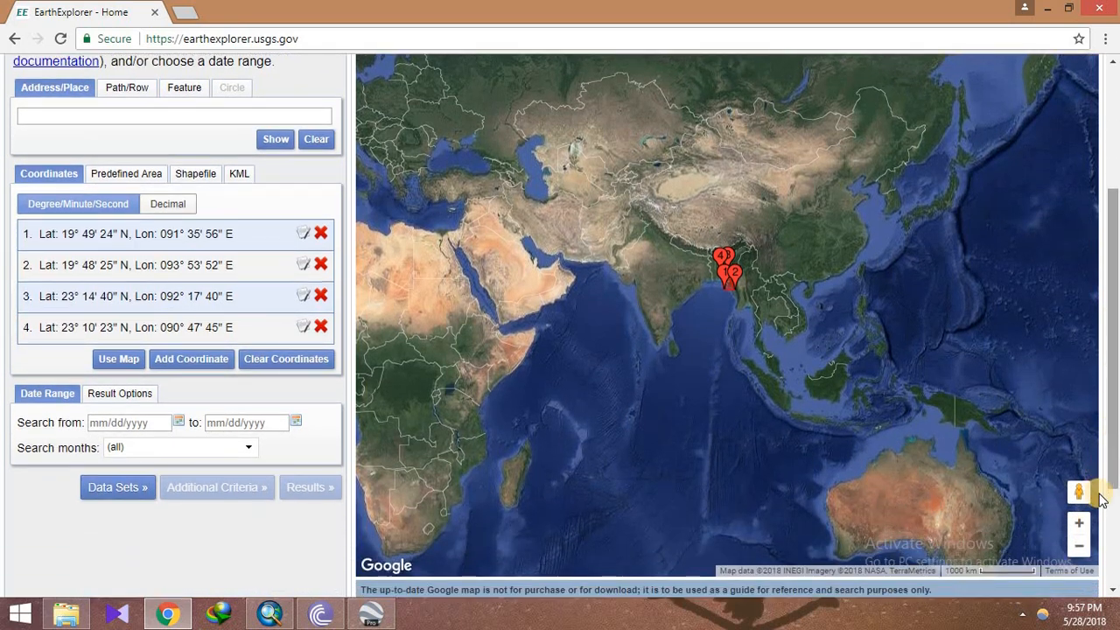
pyautogui.click(1083, 523)
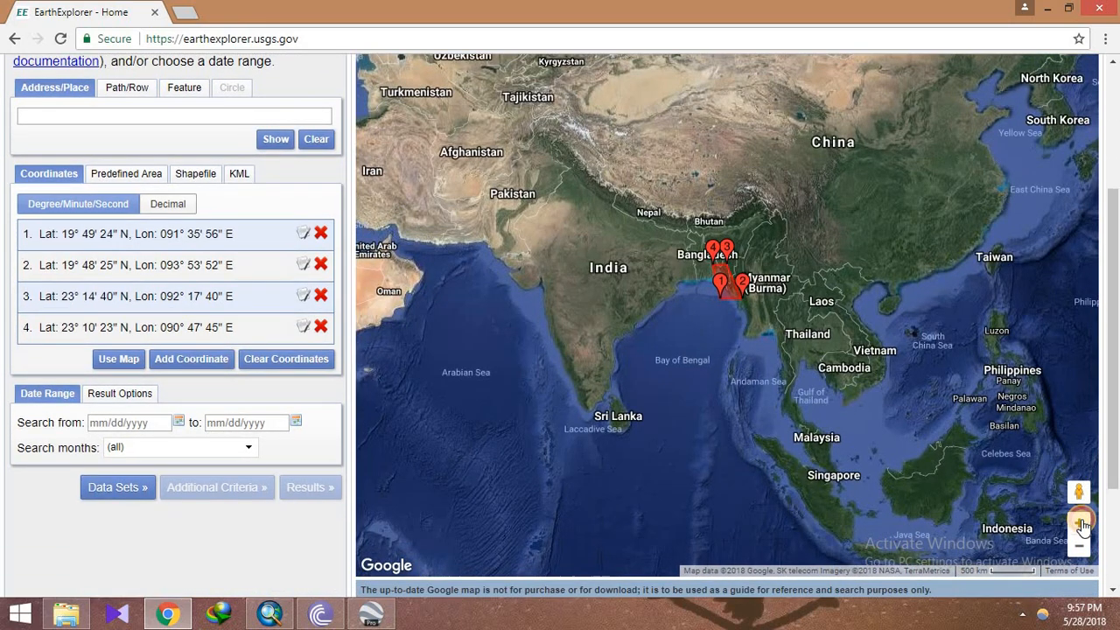
pyautogui.click(1083, 523)
pyautogui.click(1083, 524)
pyautogui.click(1083, 524)
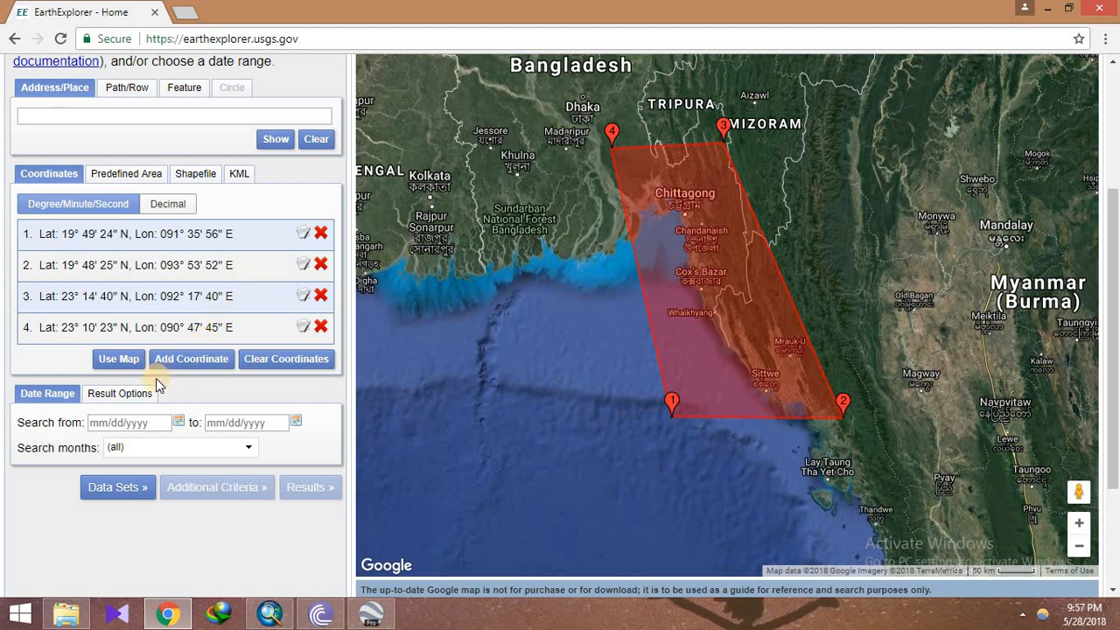
# - Set the start date of the search range to 01/01/1980
pyautogui.click(179, 424)
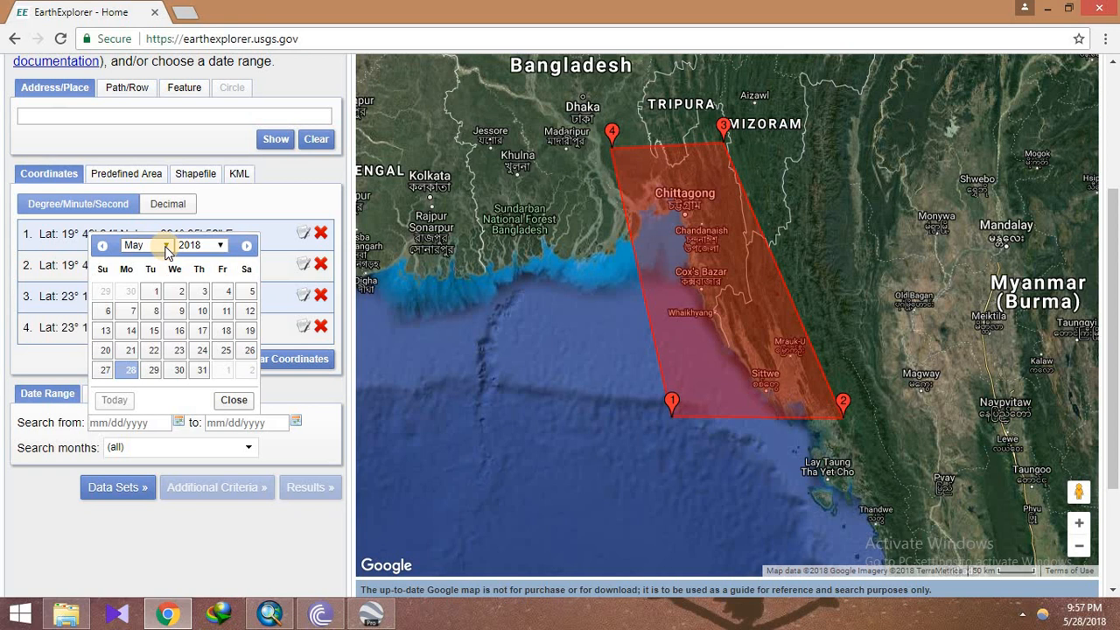
pyautogui.click(221, 248)
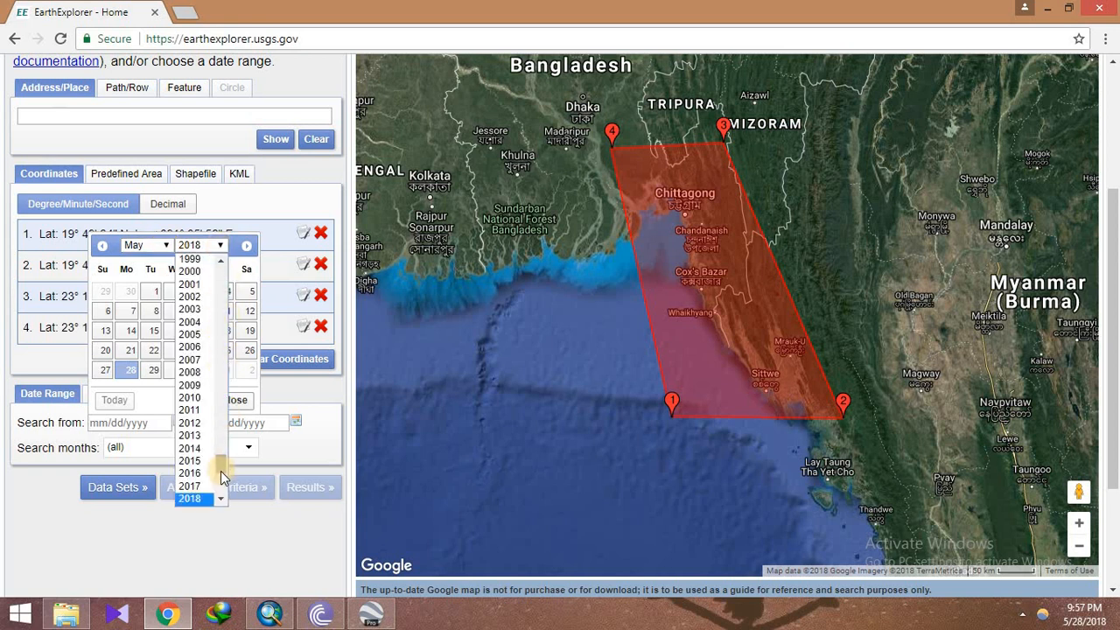
pyautogui.moveTo(222, 470); pyautogui.dragTo(220, 451)
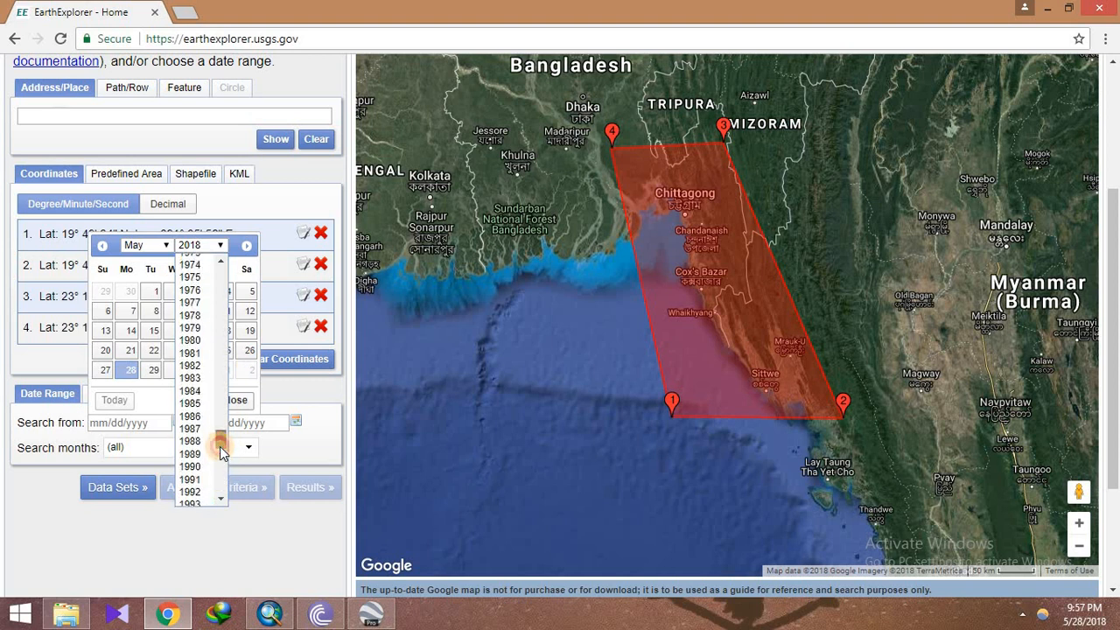
pyautogui.click(193, 340)
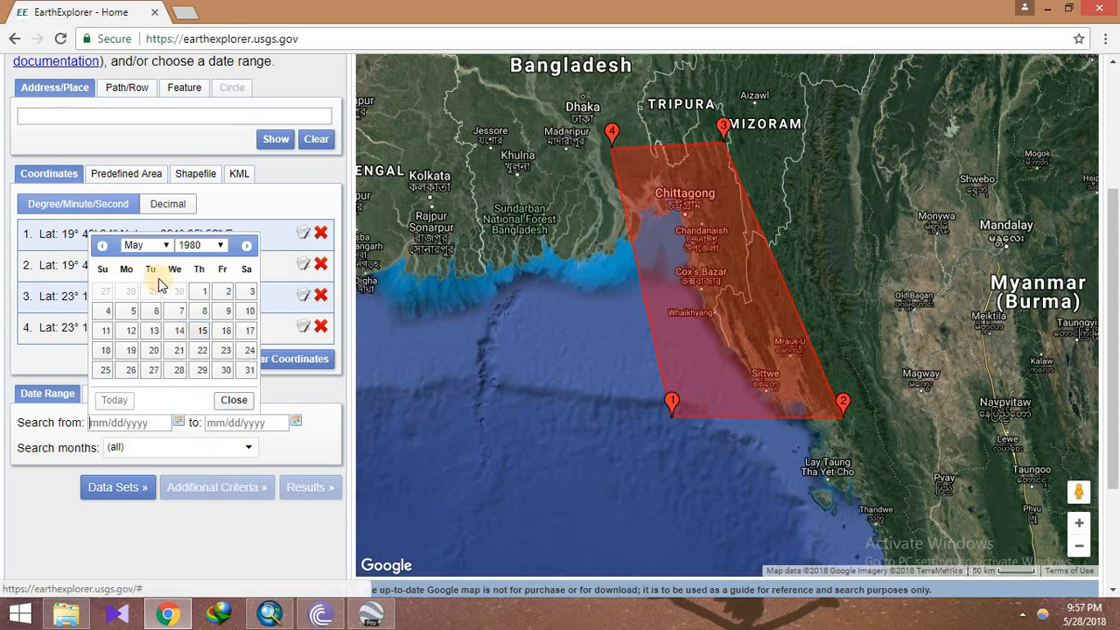
pyautogui.click(164, 245)
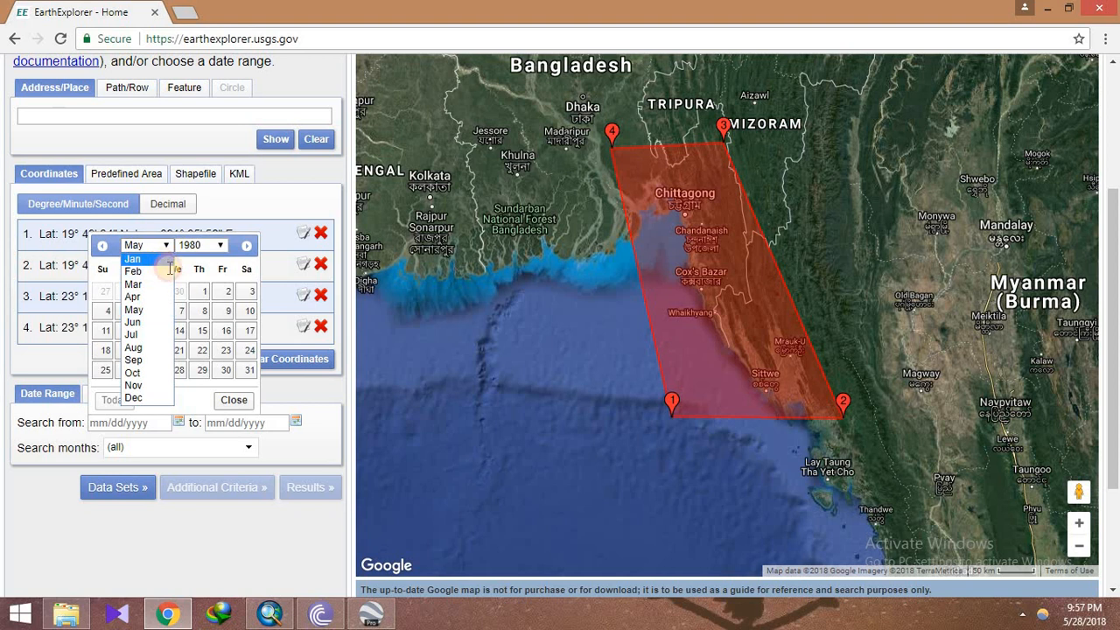
pyautogui.click(168, 261)
pyautogui.click(155, 290)
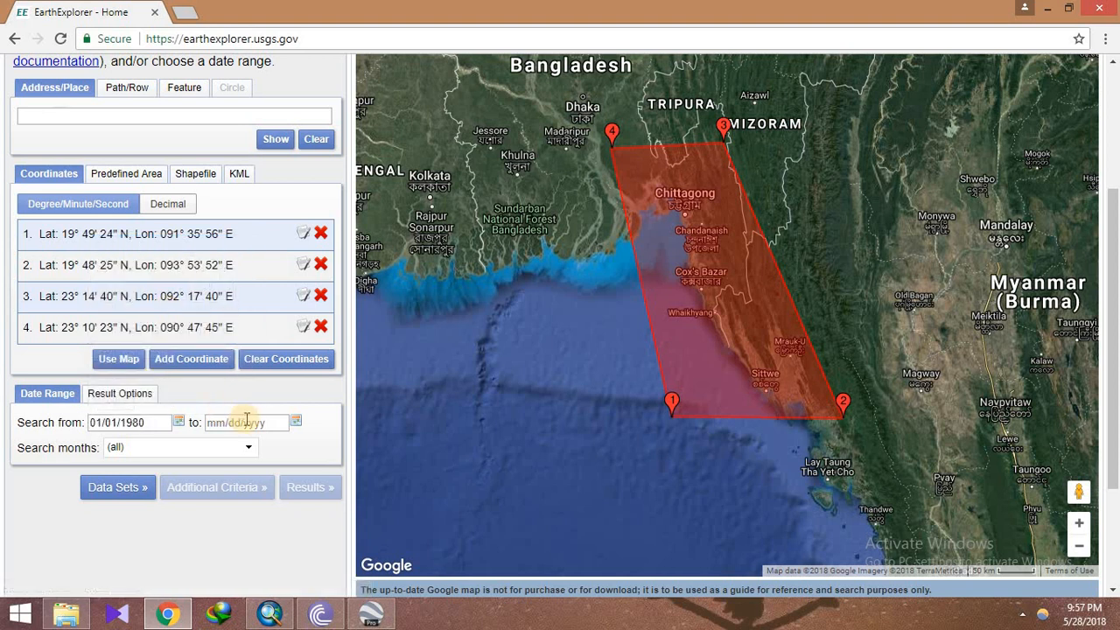
# - Set the end date of the search range to 02/29/1980
pyautogui.click(299, 427)
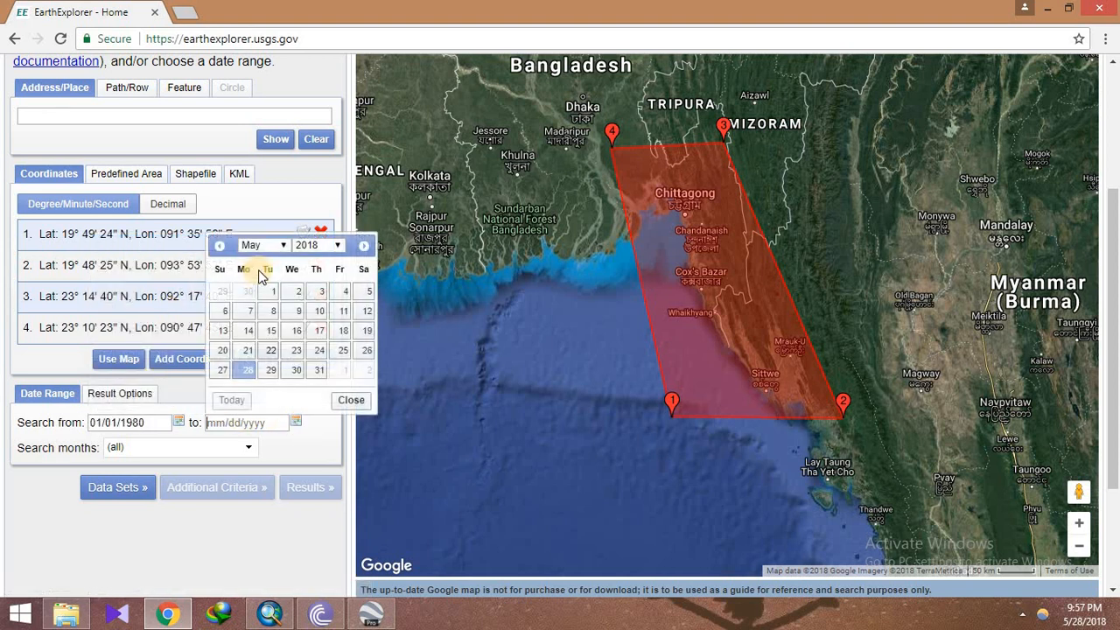
pyautogui.click(335, 251)
pyautogui.moveTo(341, 358); pyautogui.dragTo(335, 303)
pyautogui.click(320, 260)
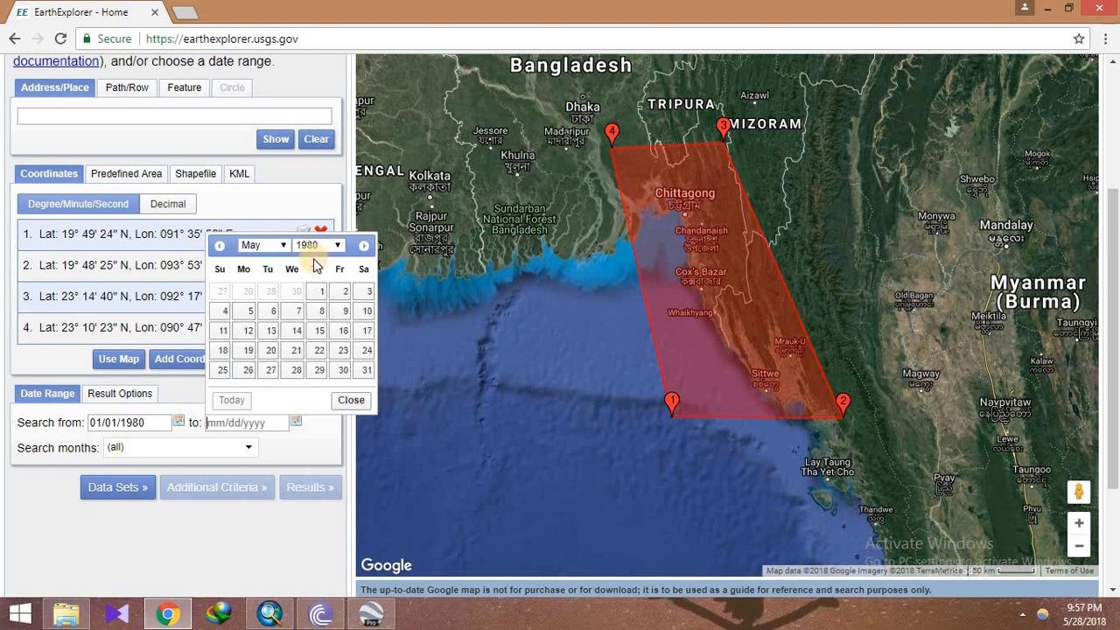
pyautogui.click(282, 246)
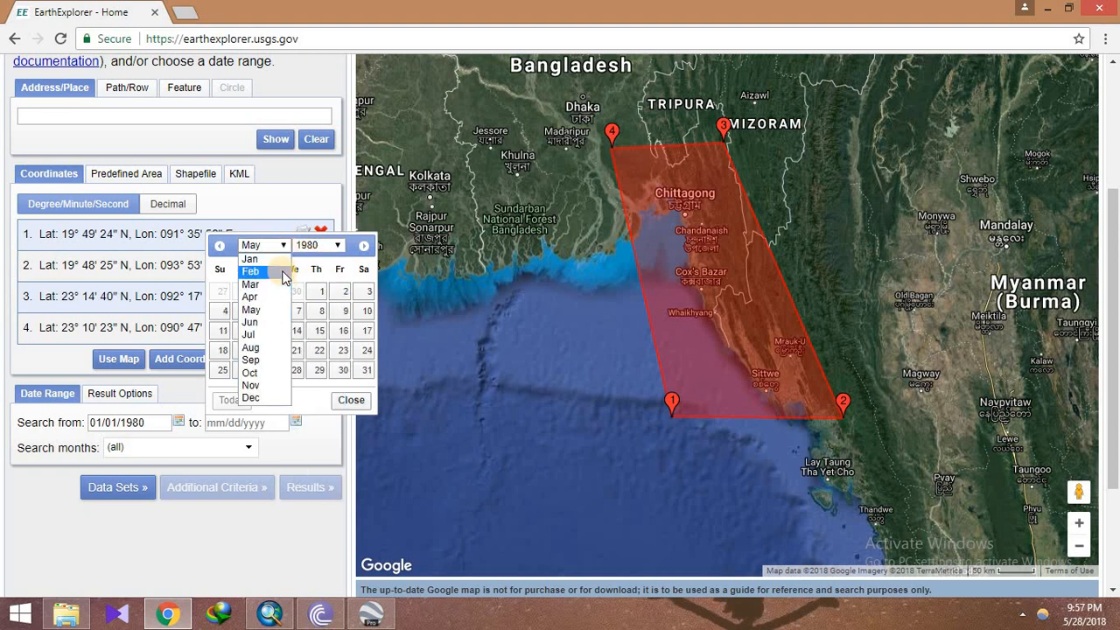
pyautogui.click(282, 274)
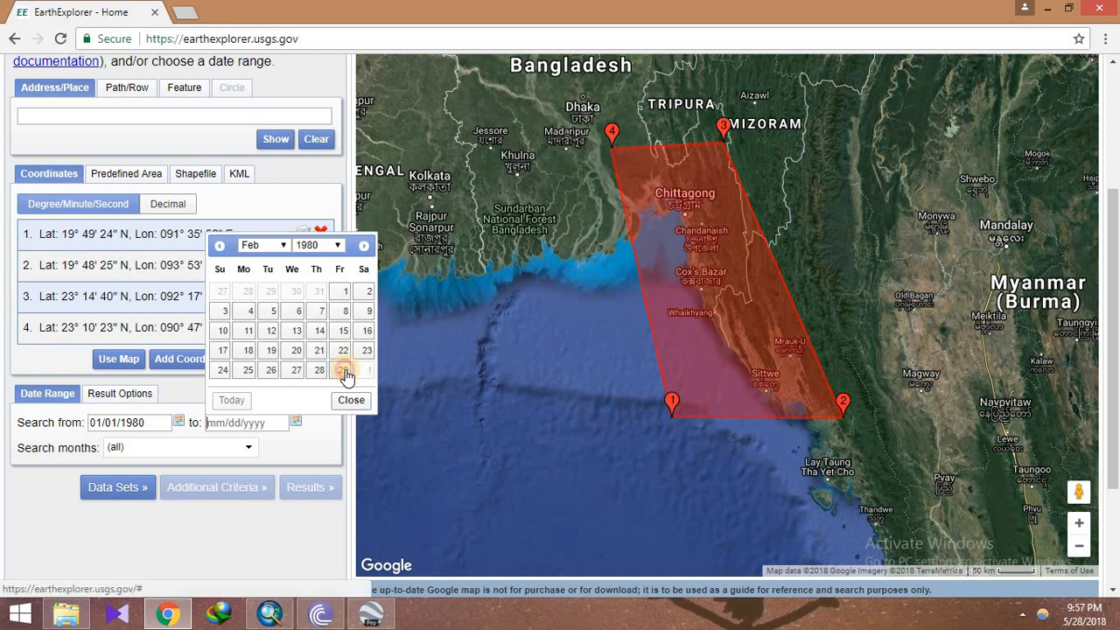
pyautogui.click(346, 372)
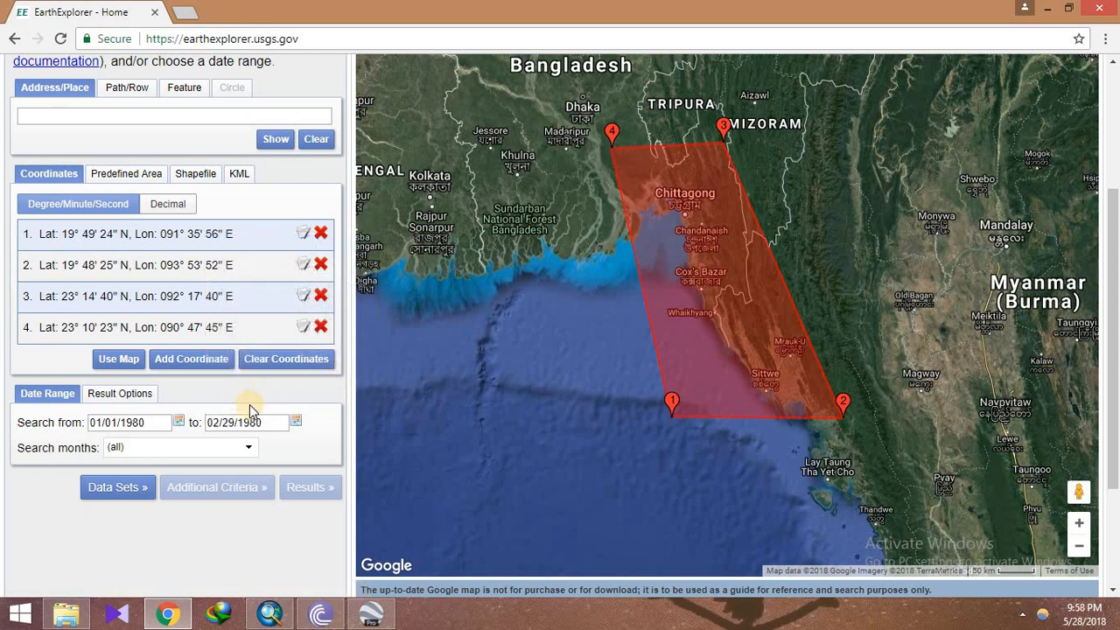
# - Restrict the search months to January and February only
pyautogui.click(247, 449)
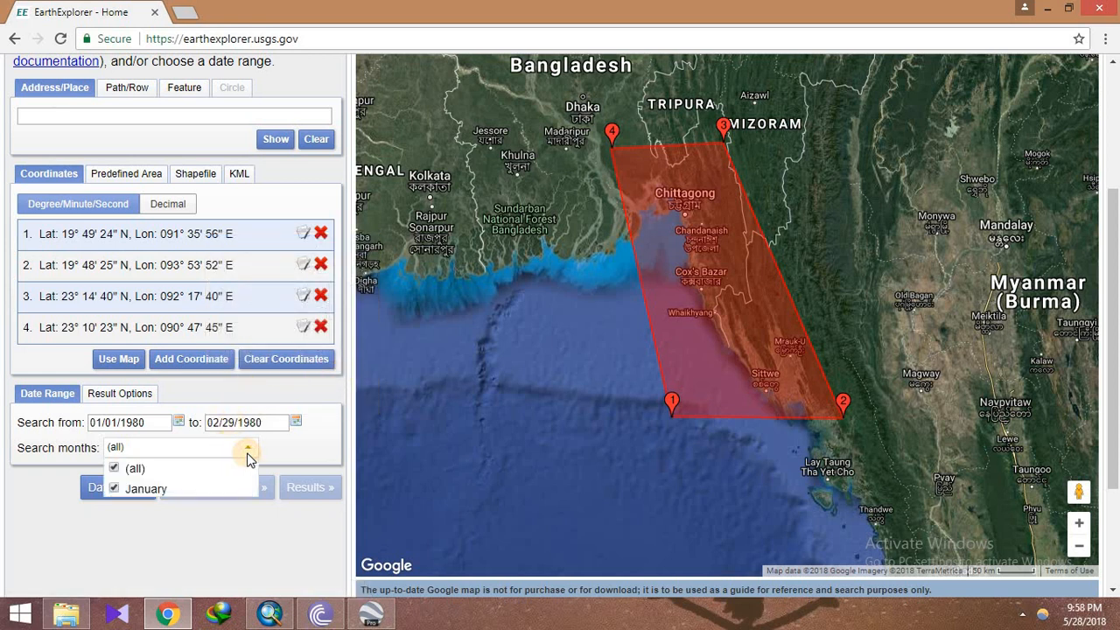
pyautogui.click(125, 470)
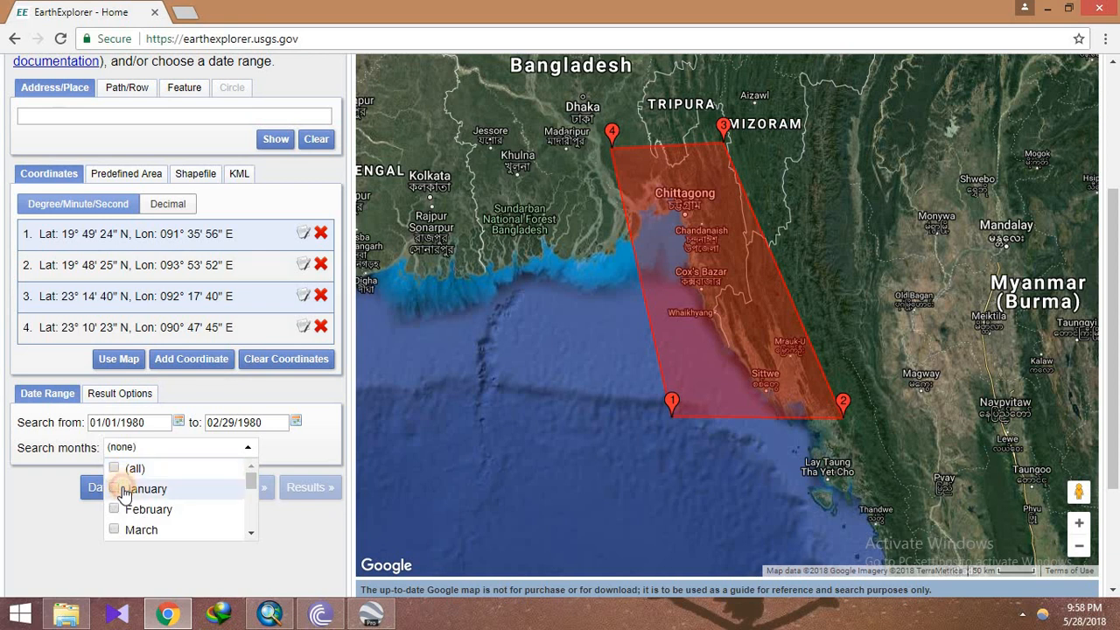
pyautogui.click(120, 490)
pyautogui.click(127, 510)
pyautogui.click(276, 448)
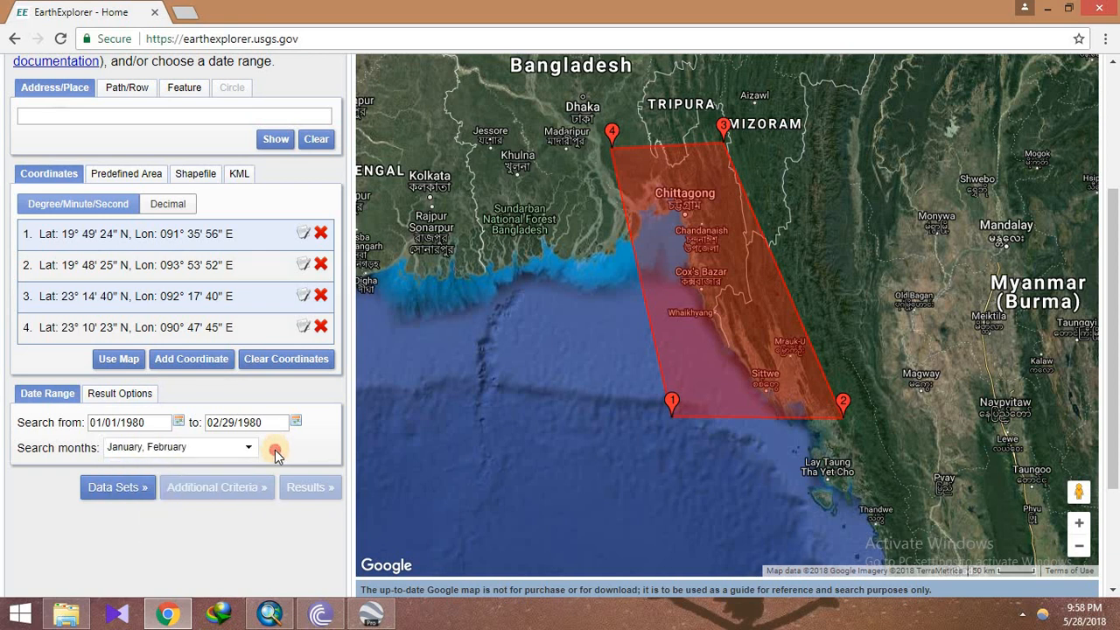
# - Select all four Landsat Collection 1 Level-1 data sets: Landsat 8 OLI/TIRS, Landsat 7 ETM+, Landsat 4-5 TM and Landsat 1-5 MSS
pyautogui.click(128, 490)
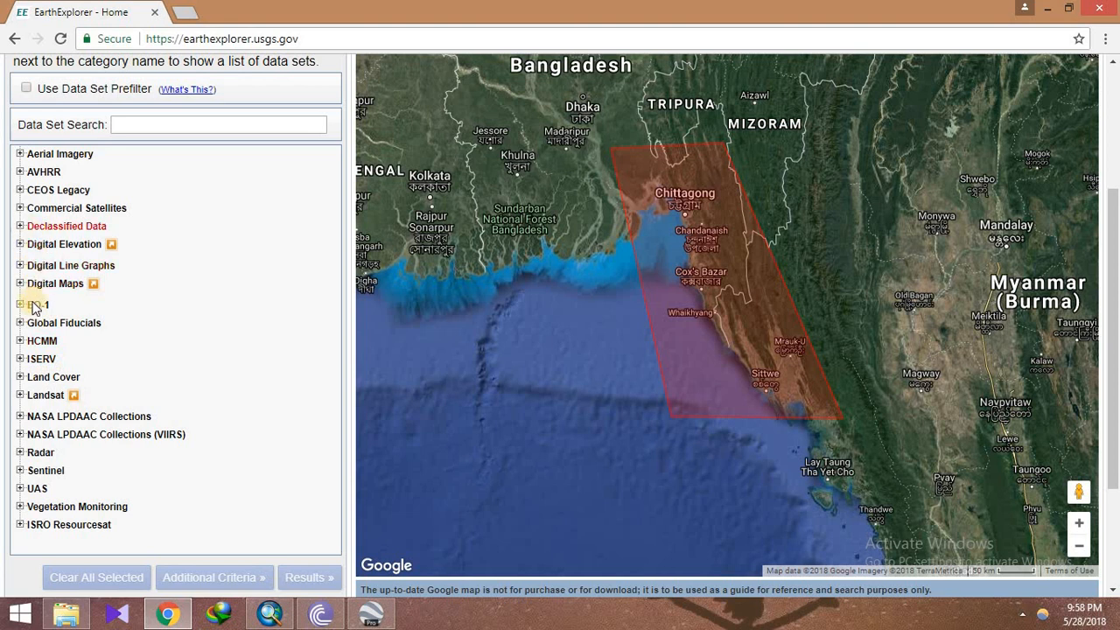
pyautogui.click(20, 394)
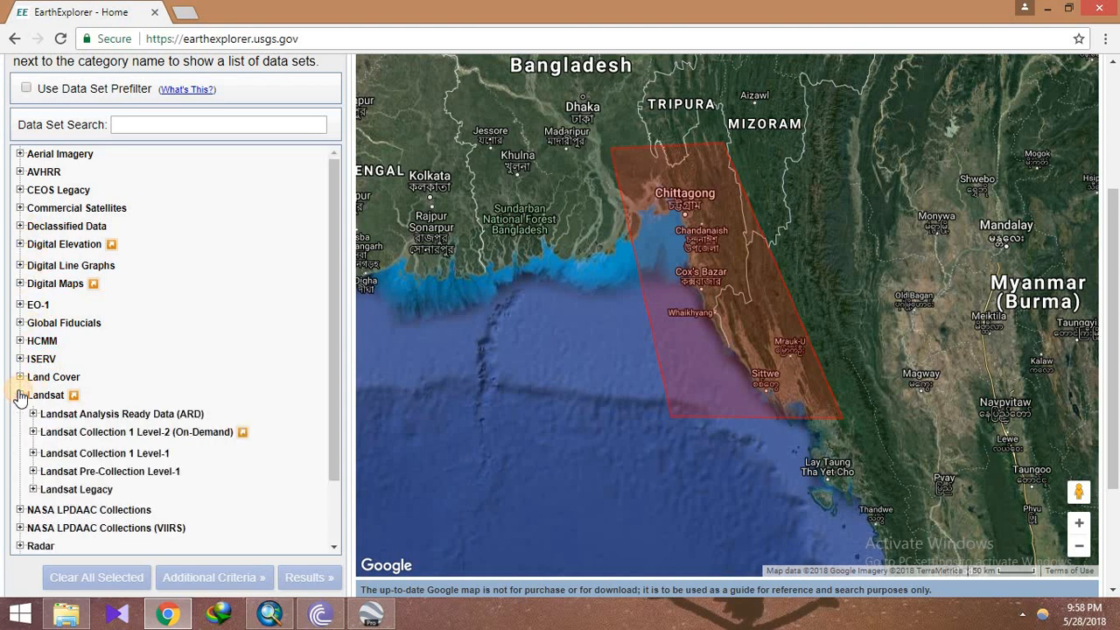
pyautogui.click(33, 453)
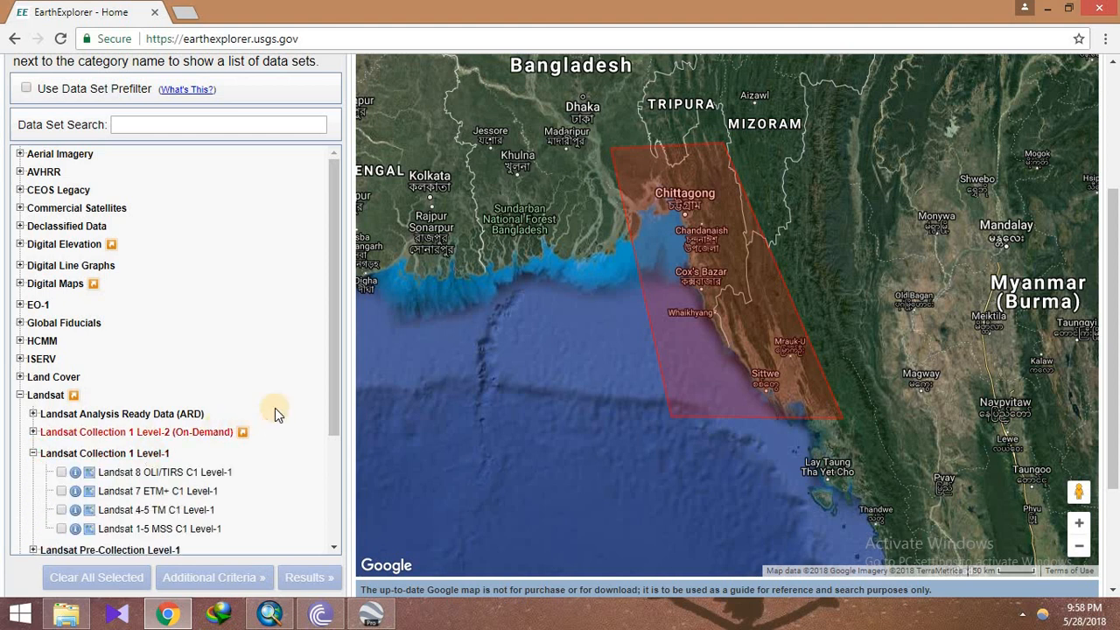
pyautogui.click(340, 409)
pyautogui.moveTo(341, 412); pyautogui.dragTo(343, 462)
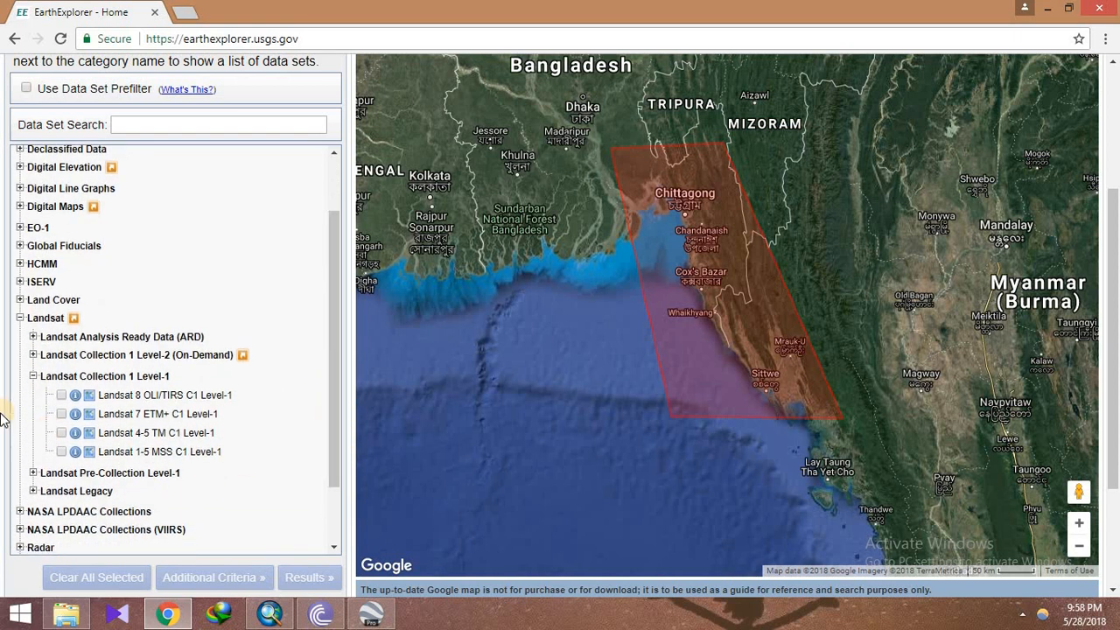
pyautogui.click(62, 395)
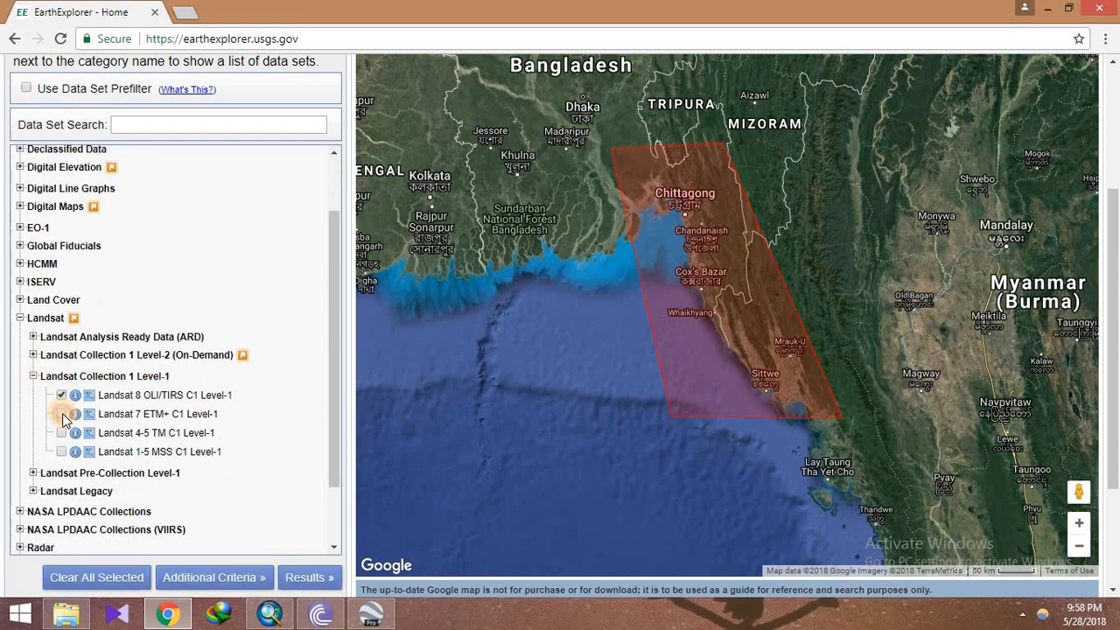
pyautogui.click(61, 433)
pyautogui.click(61, 452)
# - Add all Landsat Legacy data sets to the search, from Global Land Survey through Sys ETM+ L1G (1999-2003), excluding the three film-only sets
pyautogui.scroll(-2, 330, 437)
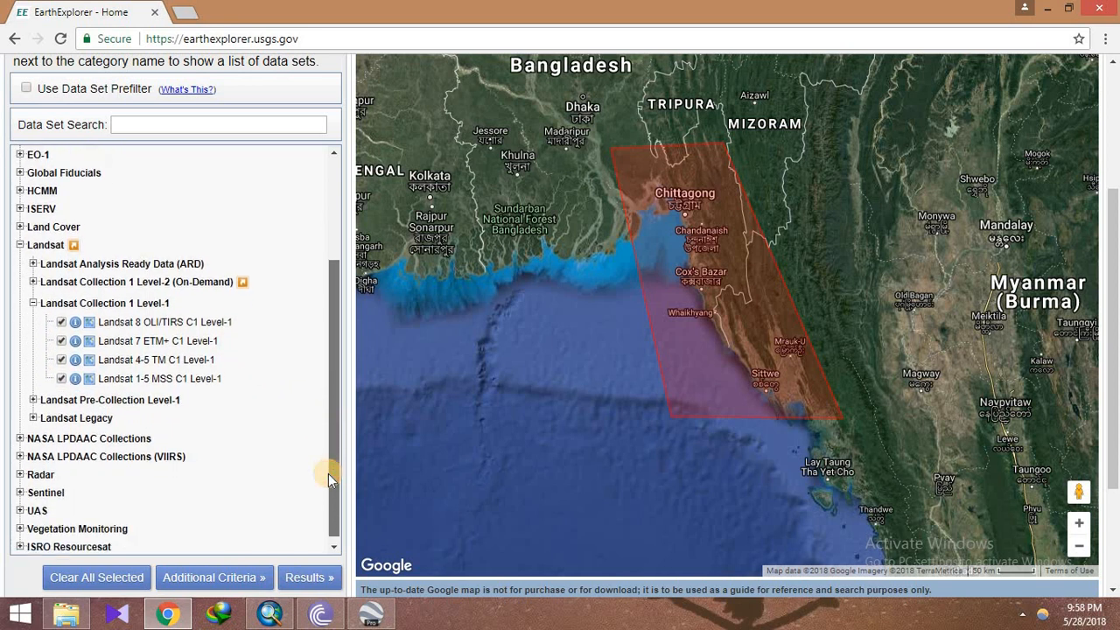
pyautogui.click(33, 396)
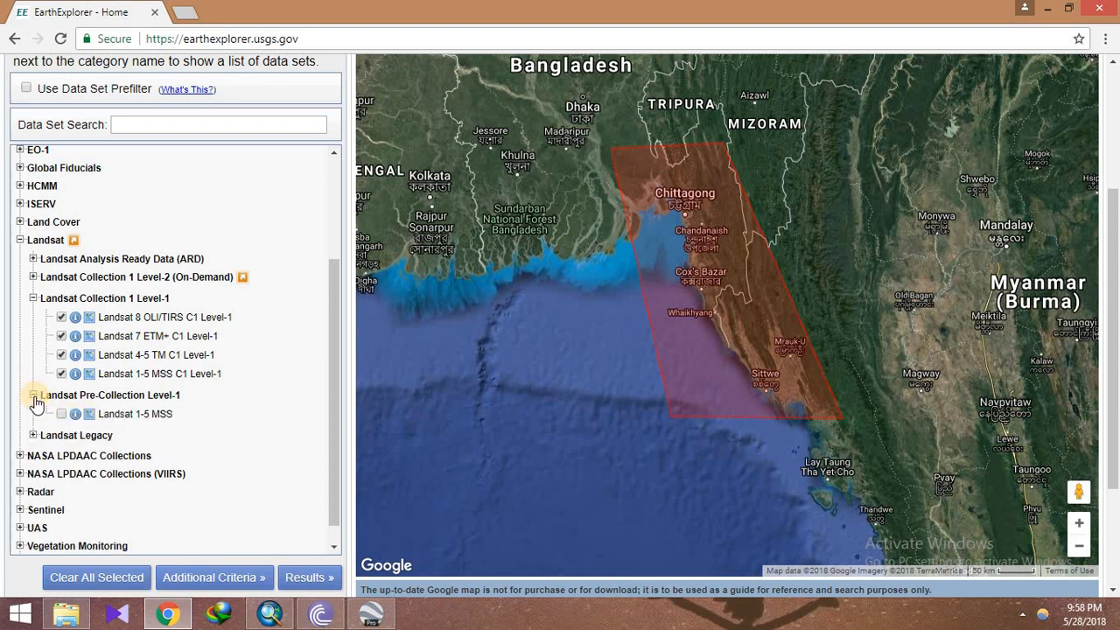
pyautogui.click(32, 396)
pyautogui.click(32, 413)
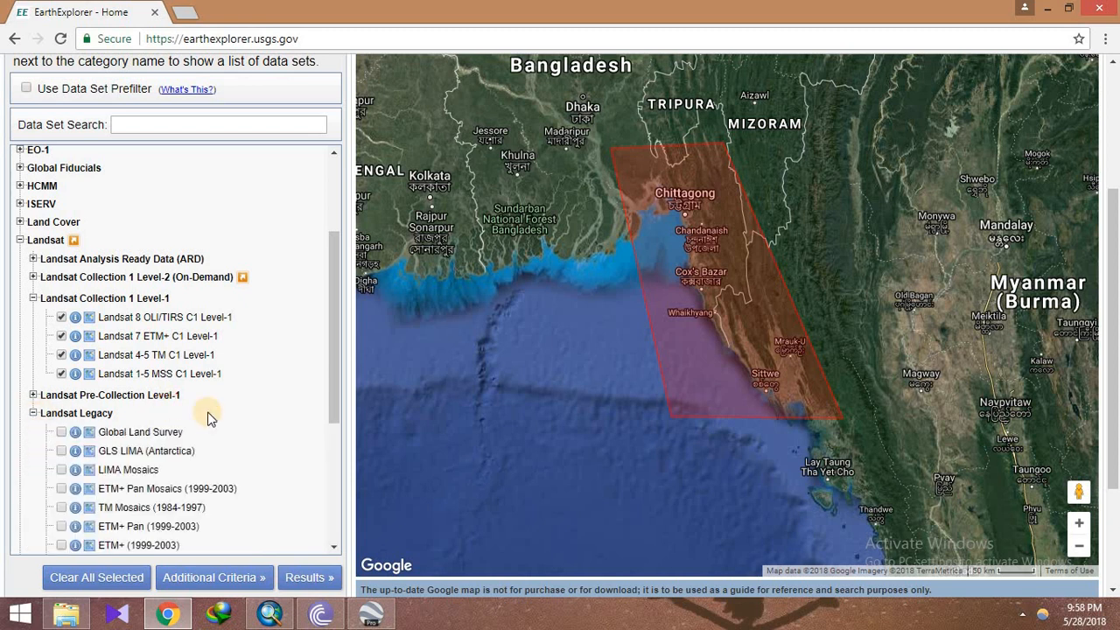
pyautogui.moveTo(336, 390); pyautogui.dragTo(329, 464)
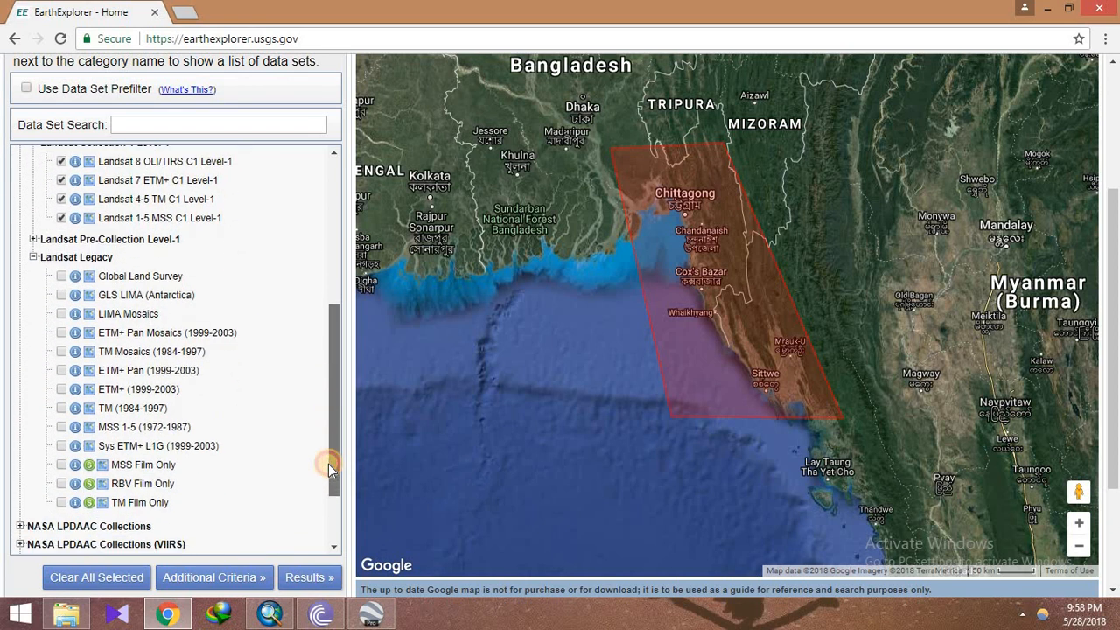
pyautogui.click(61, 276)
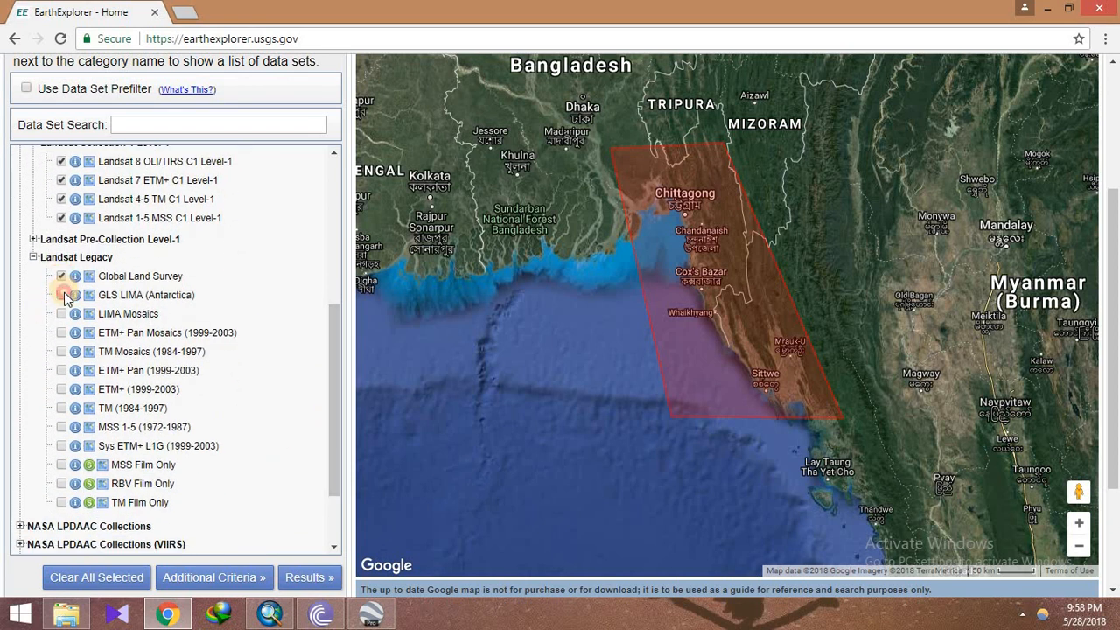
pyautogui.click(62, 315)
pyautogui.click(62, 333)
pyautogui.click(62, 370)
pyautogui.click(62, 390)
pyautogui.click(62, 427)
pyautogui.click(63, 446)
# - In the additional criteria for Landsat 8 OLI/TIRS C1 Level-1, limit both land cloud cover and scene cloud cover to less than 10%
pyautogui.click(209, 579)
pyautogui.click(210, 578)
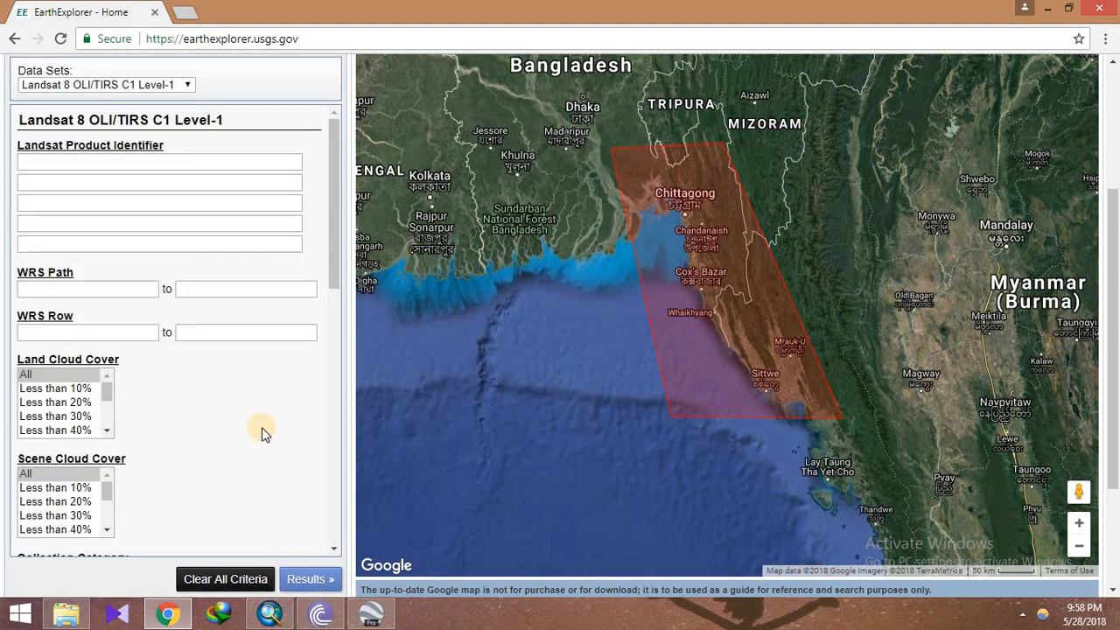
pyautogui.moveTo(333, 283); pyautogui.dragTo(290, 310)
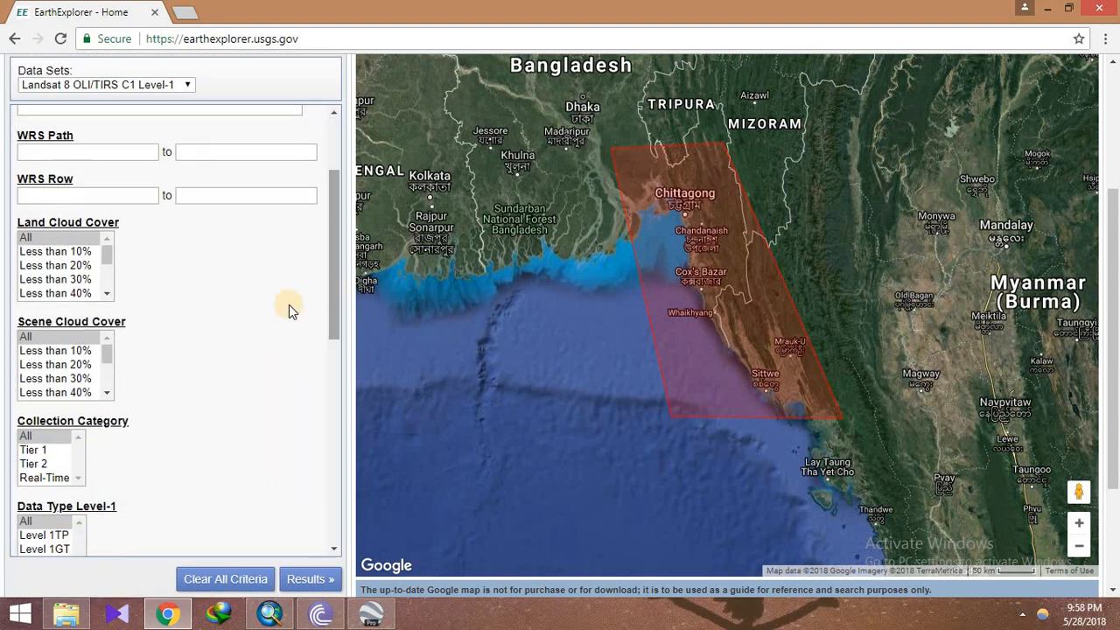
pyautogui.click(70, 253)
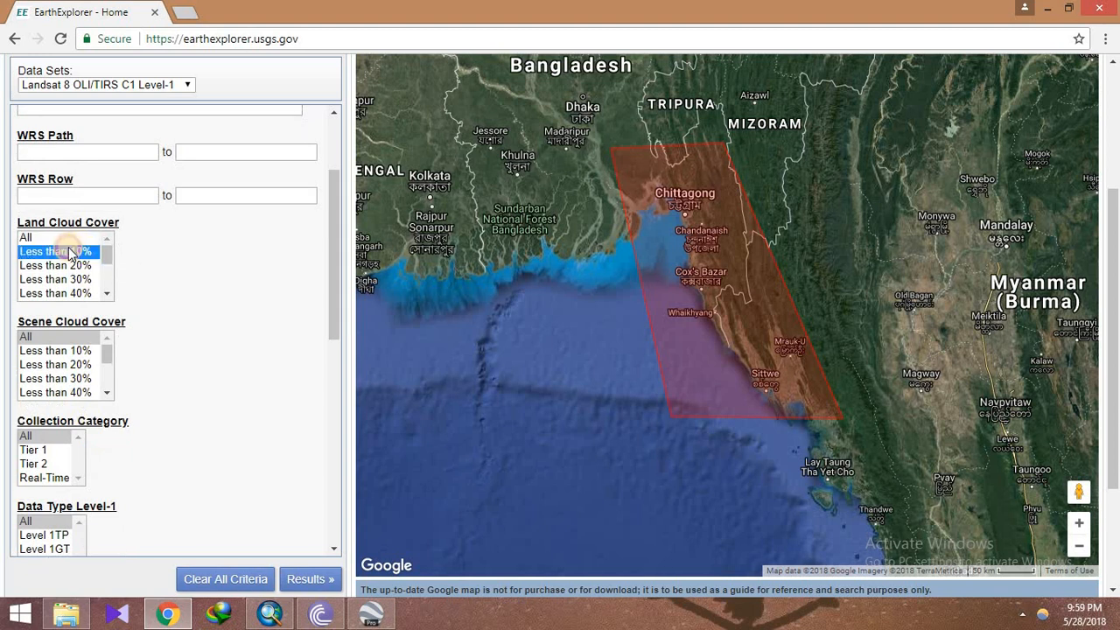
pyautogui.click(85, 352)
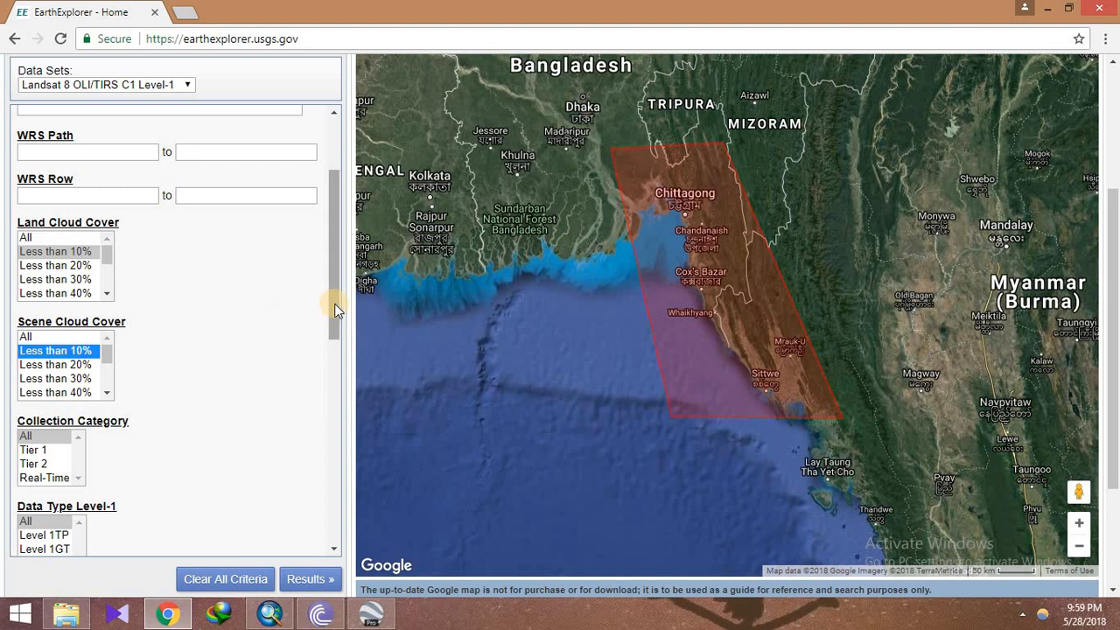
pyautogui.moveTo(330, 305); pyautogui.dragTo(327, 513)
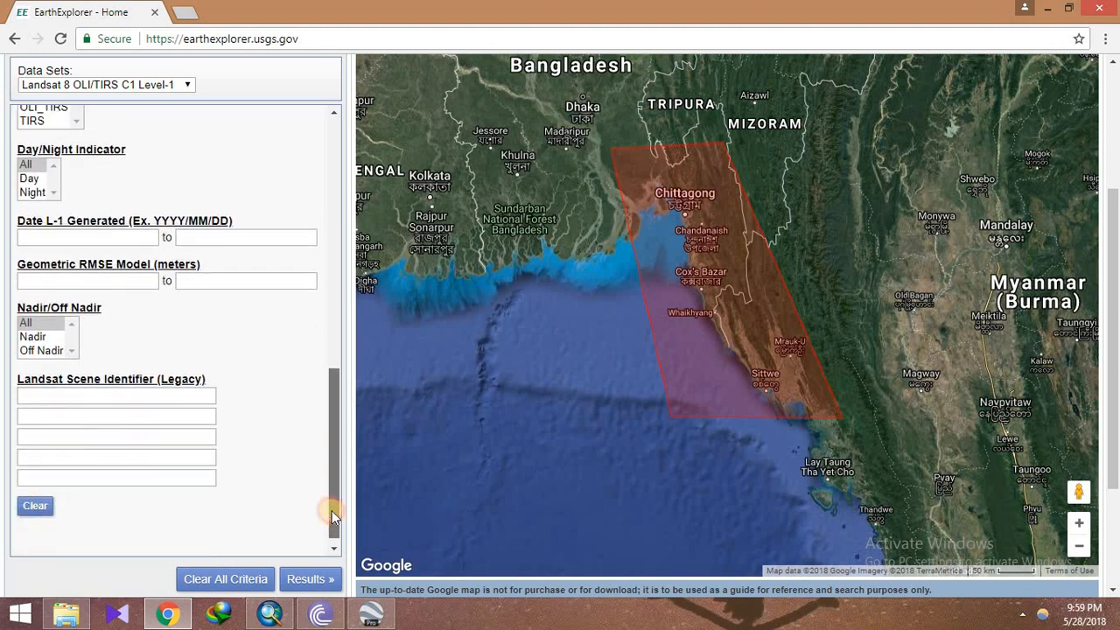
# - Run the search and show the results for the Landsat 1-5 MSS C1 Level-1 data set
pyautogui.click(306, 579)
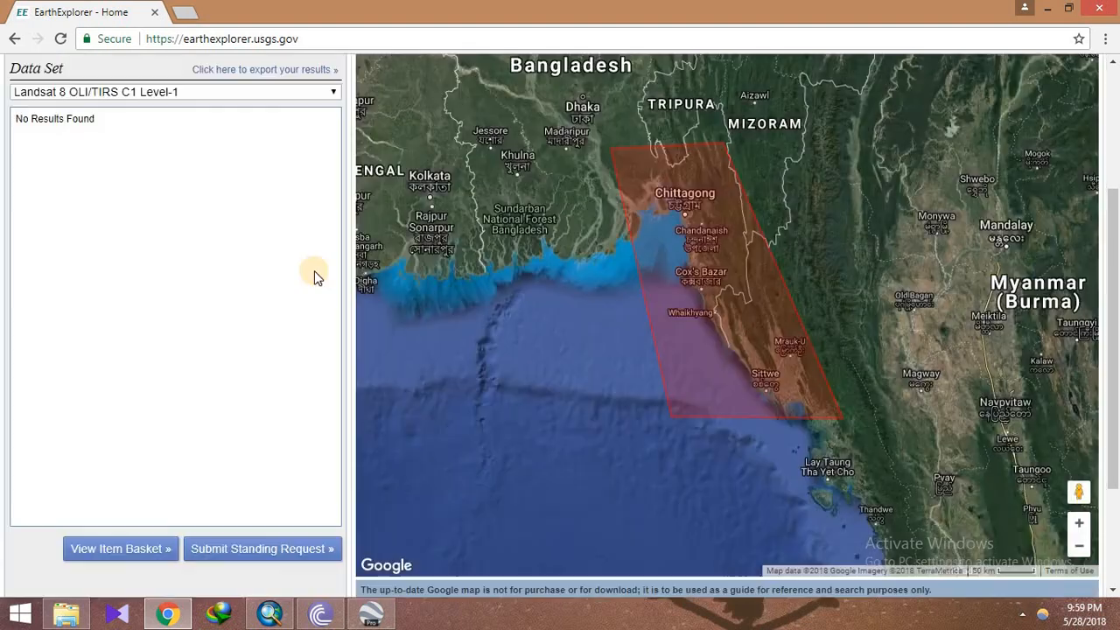
pyautogui.click(294, 91)
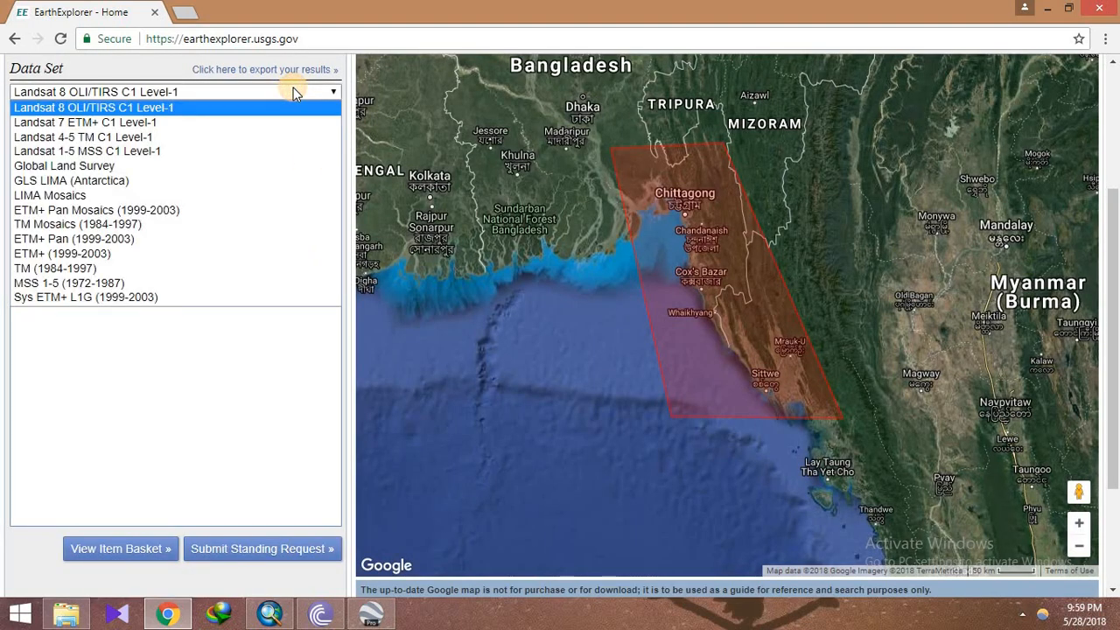
pyautogui.click(295, 93)
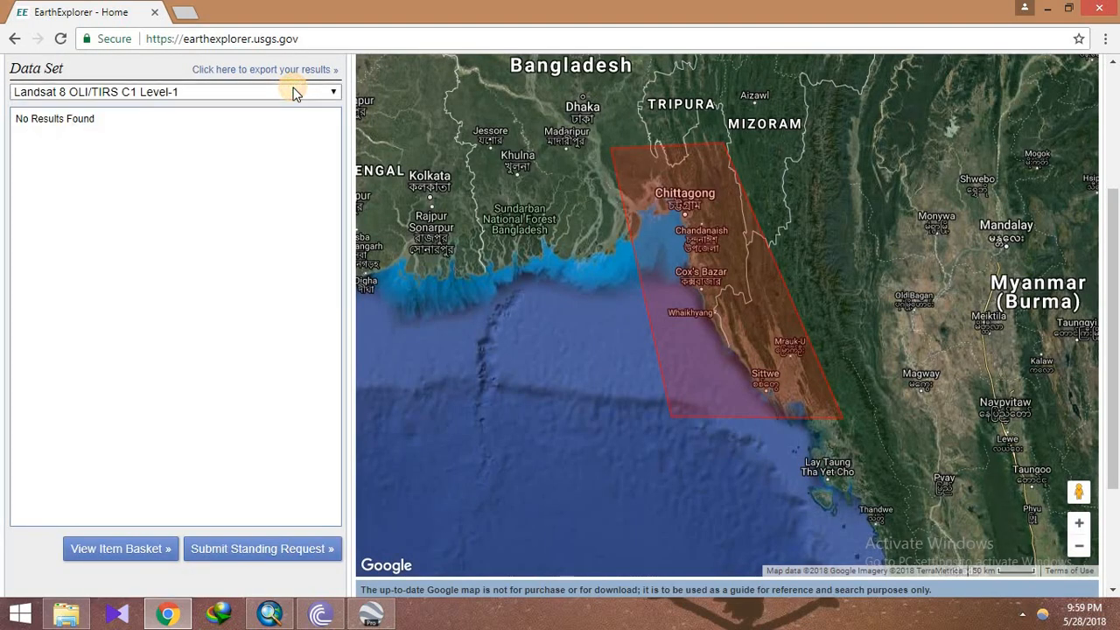
pyautogui.click(293, 91)
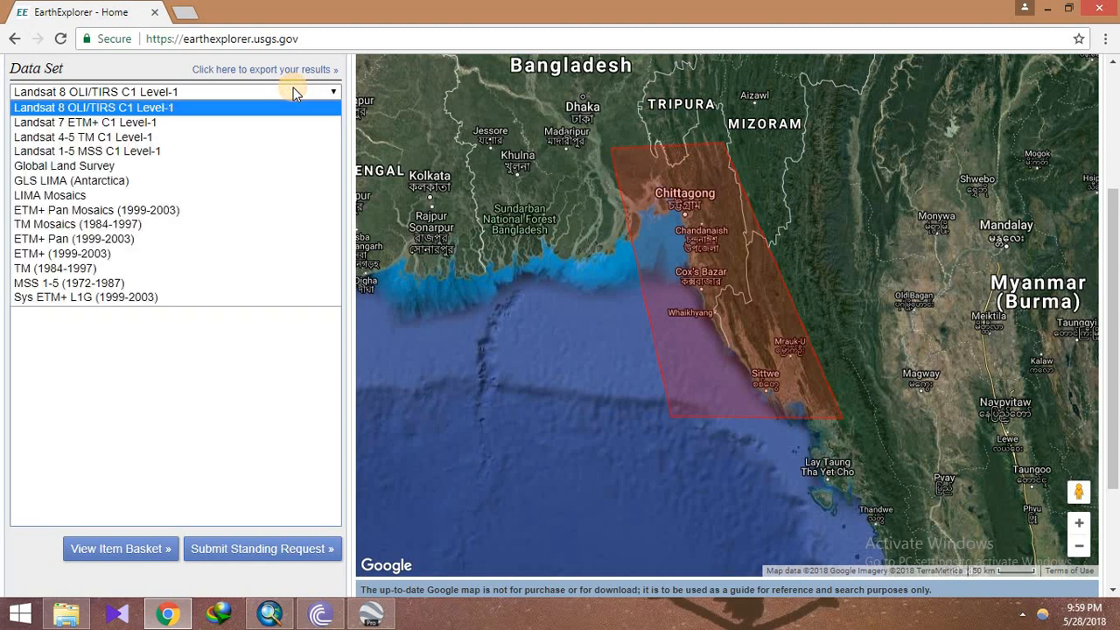
pyautogui.click(292, 152)
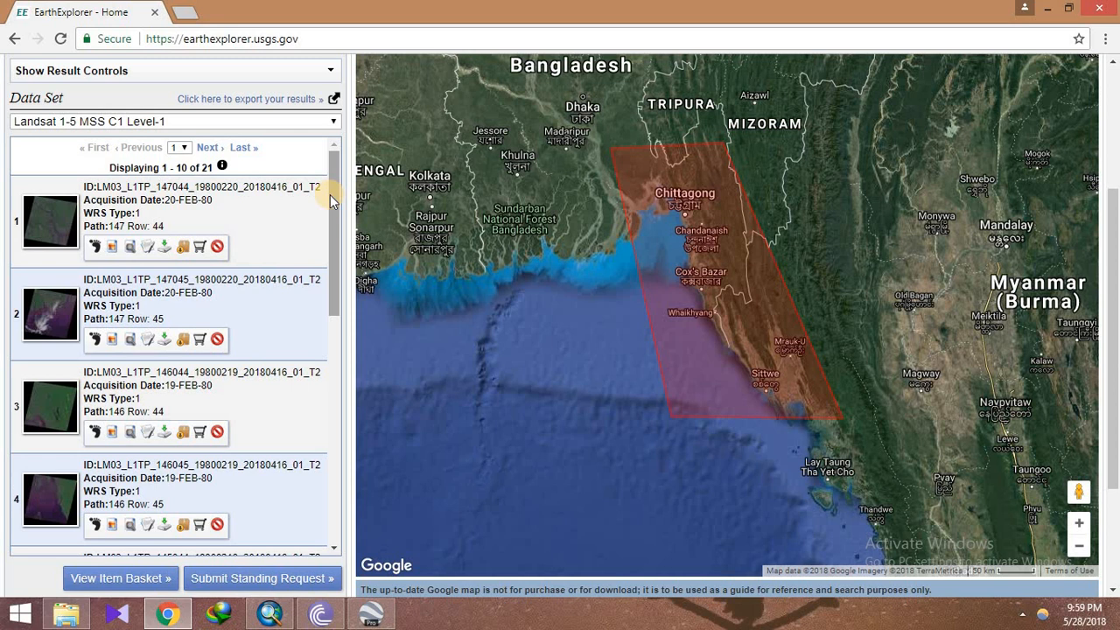
# - Check the footprint of the 20-FEB-80 scene at path 147, row 44 against the study area, hide it, and review the first results page
pyautogui.click(96, 249)
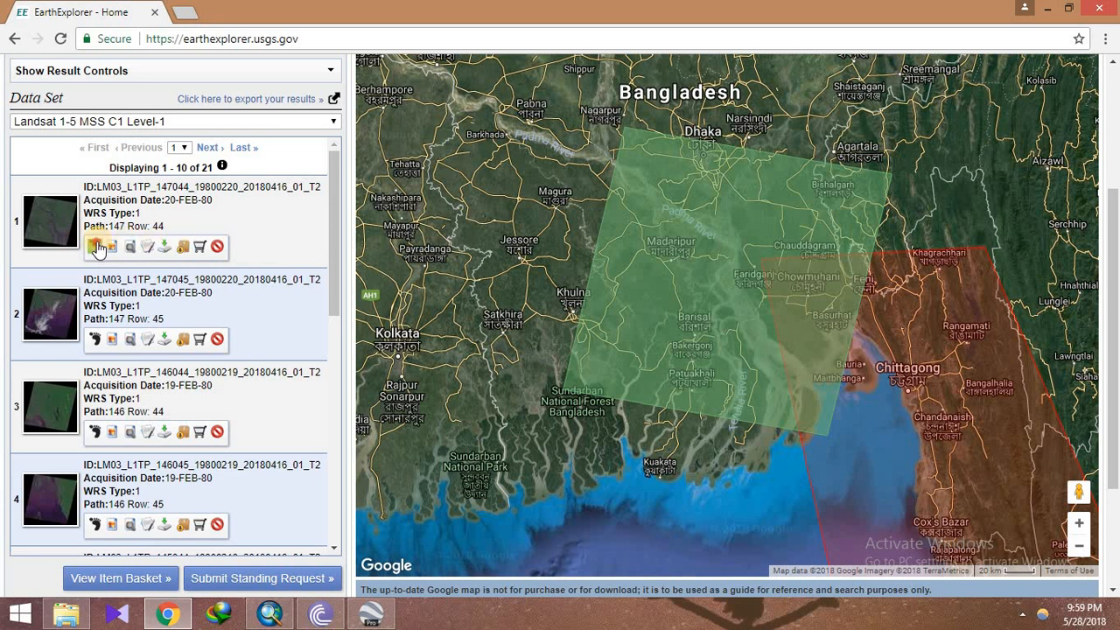
pyautogui.click(95, 249)
pyautogui.moveTo(332, 237); pyautogui.dragTo(318, 478)
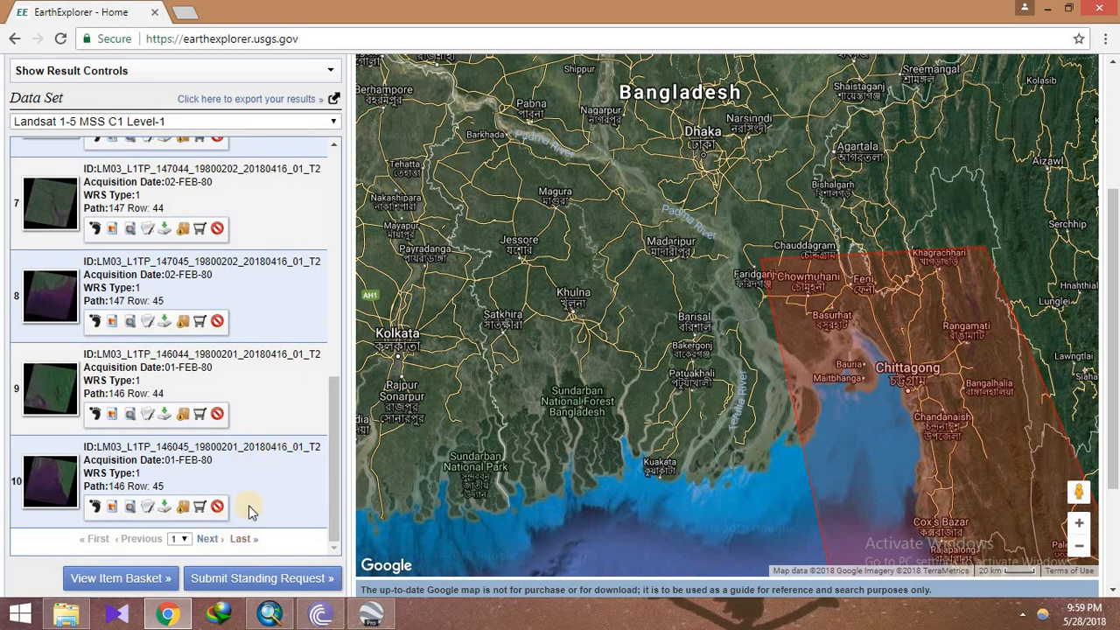
pyautogui.moveTo(325, 470); pyautogui.dragTo(293, 149)
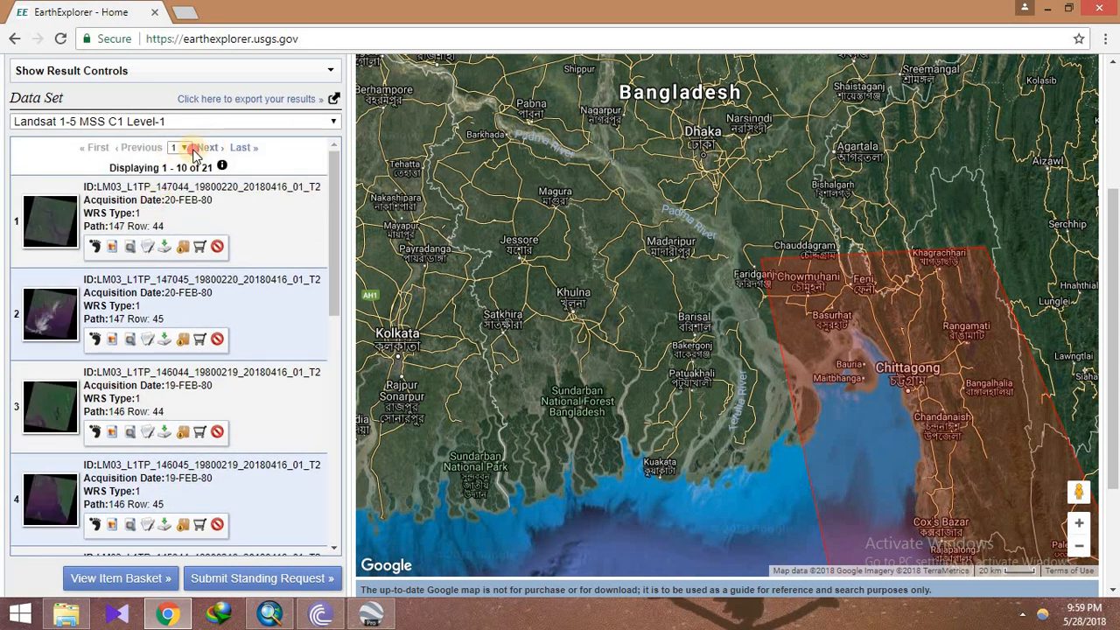
# - Go to results page 3 and show the footprint of the 13-JAN-80 scene at path 145, row 46
pyautogui.click(180, 147)
pyautogui.click(184, 183)
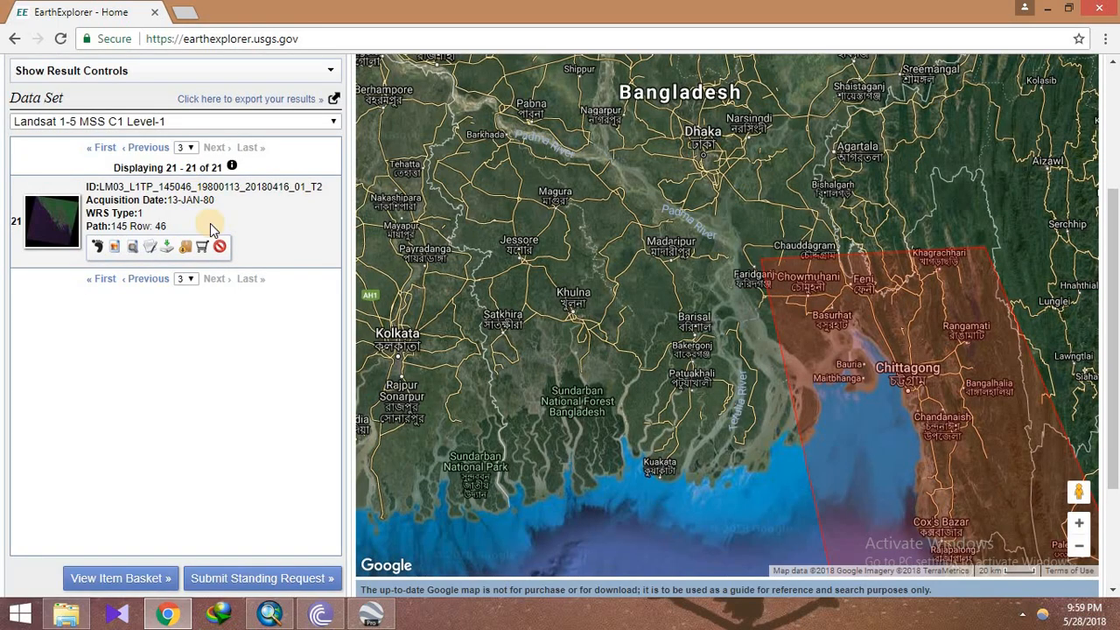
pyautogui.click(98, 249)
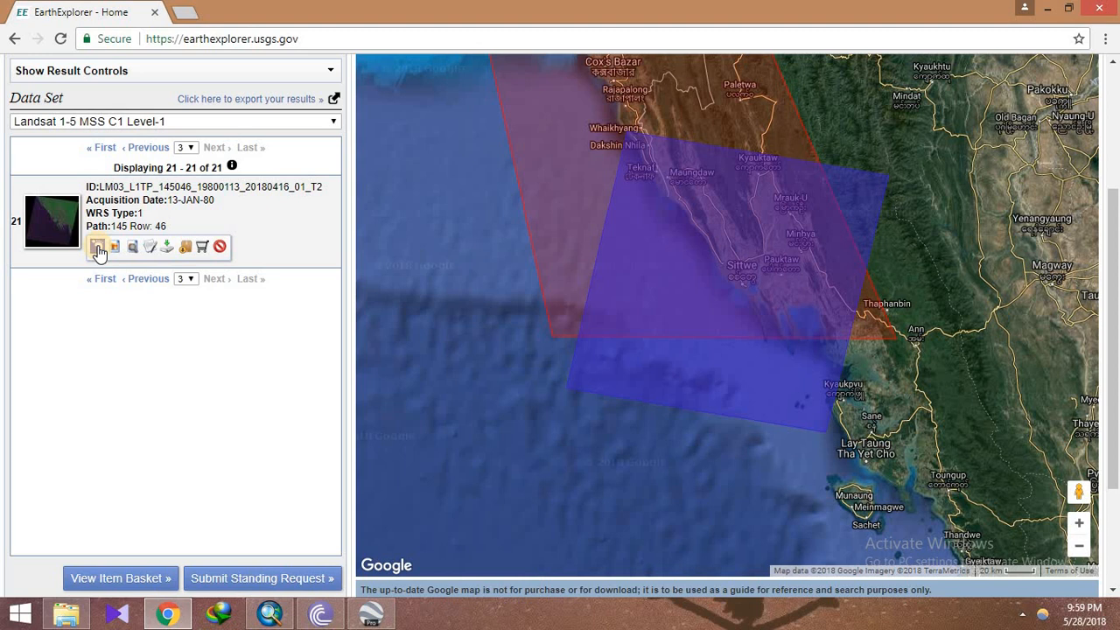
# - On results page 2, compare the footprints of scenes 18, 19 and 20 with the study area, and hide those of 19 and 20
pyautogui.click(144, 149)
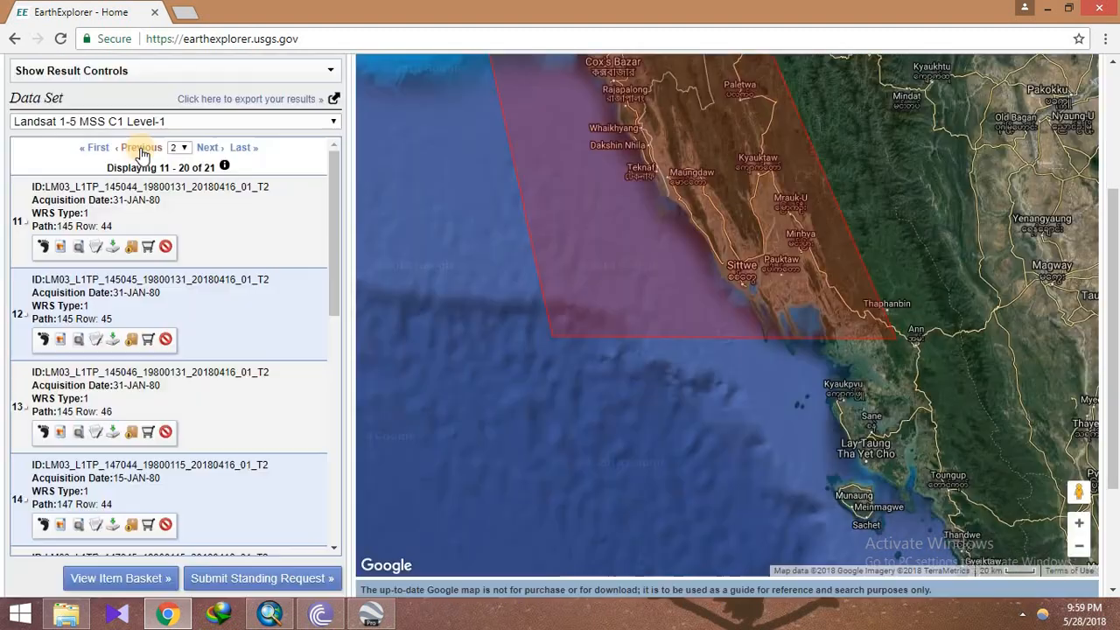
pyautogui.moveTo(339, 289); pyautogui.dragTo(337, 529)
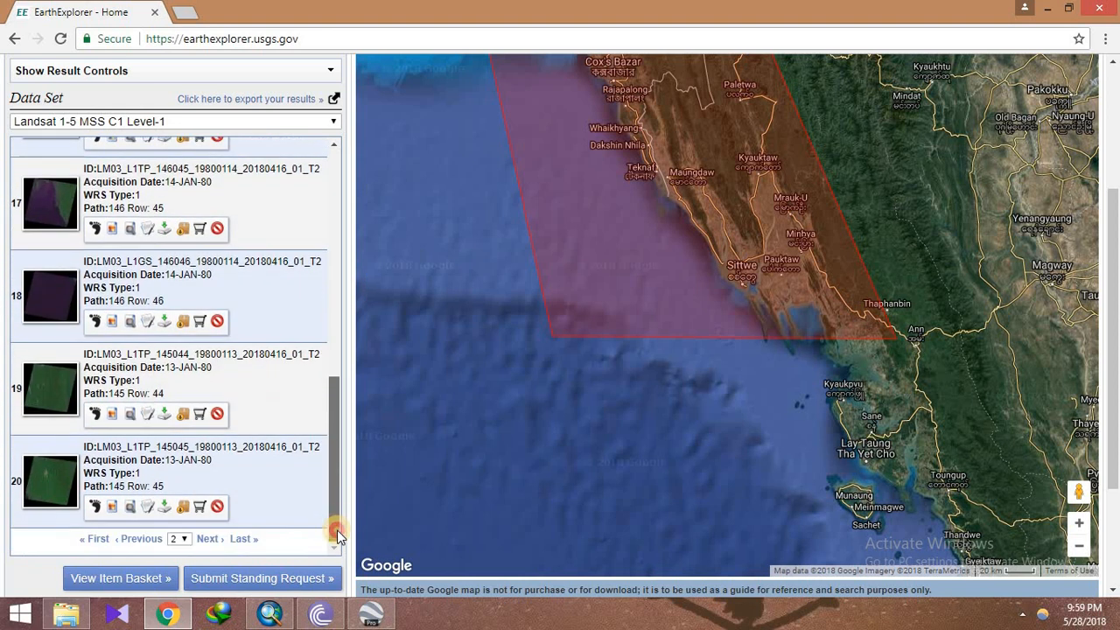
pyautogui.click(95, 507)
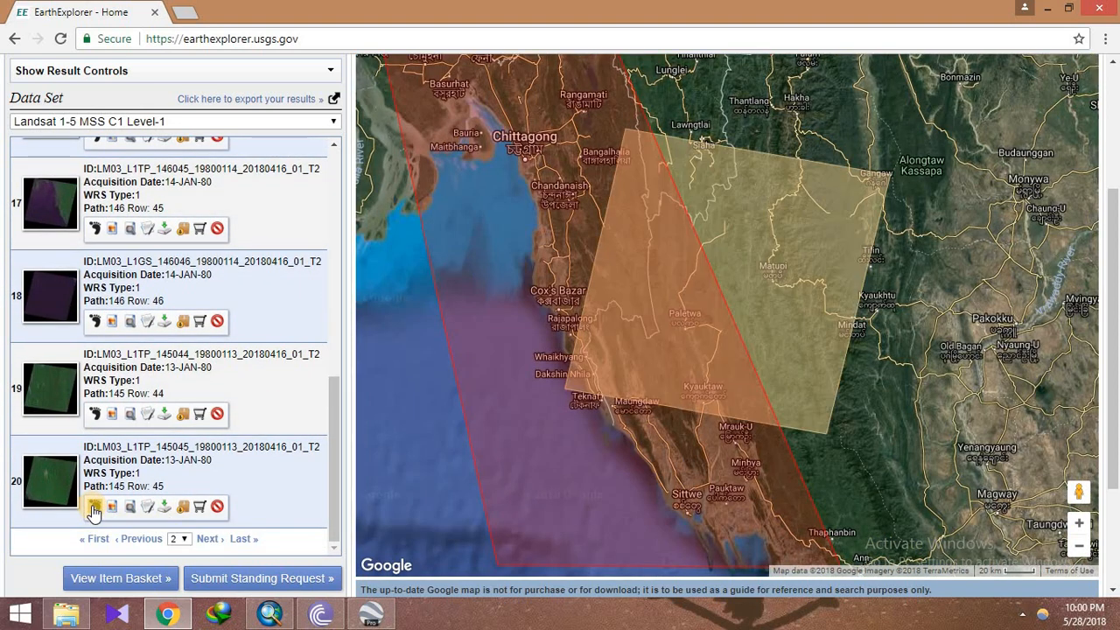
pyautogui.click(95, 414)
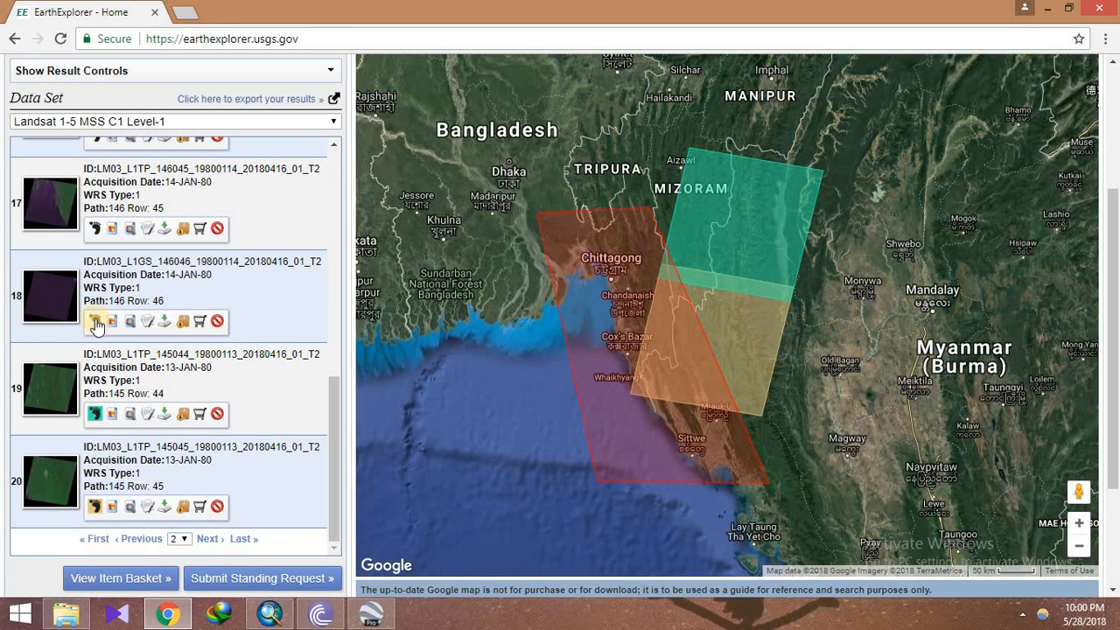
pyautogui.click(96, 323)
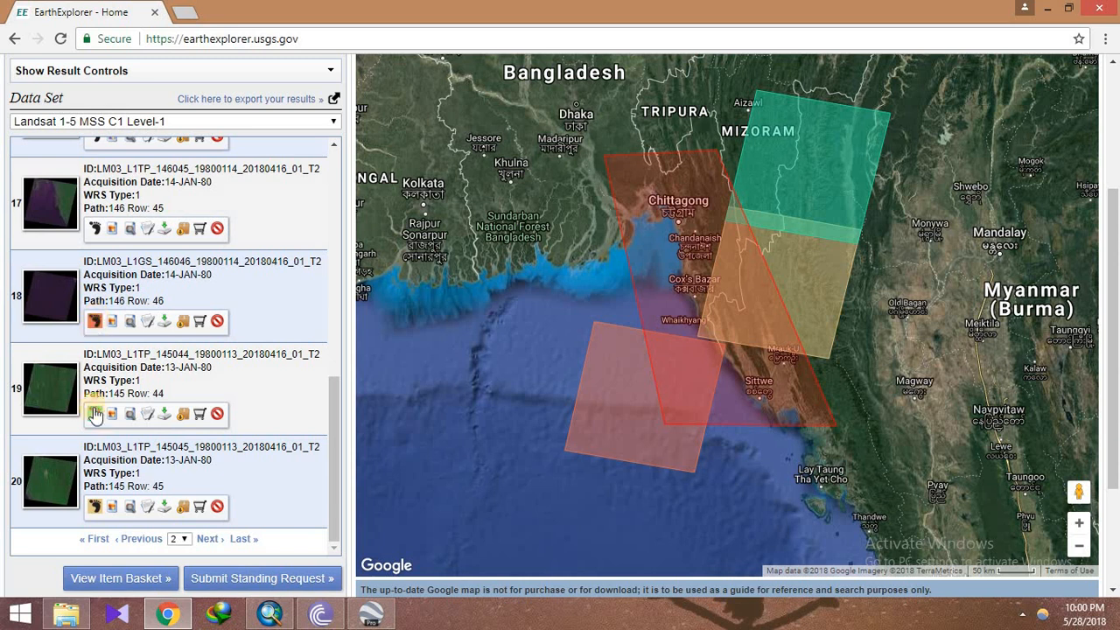
pyautogui.click(96, 418)
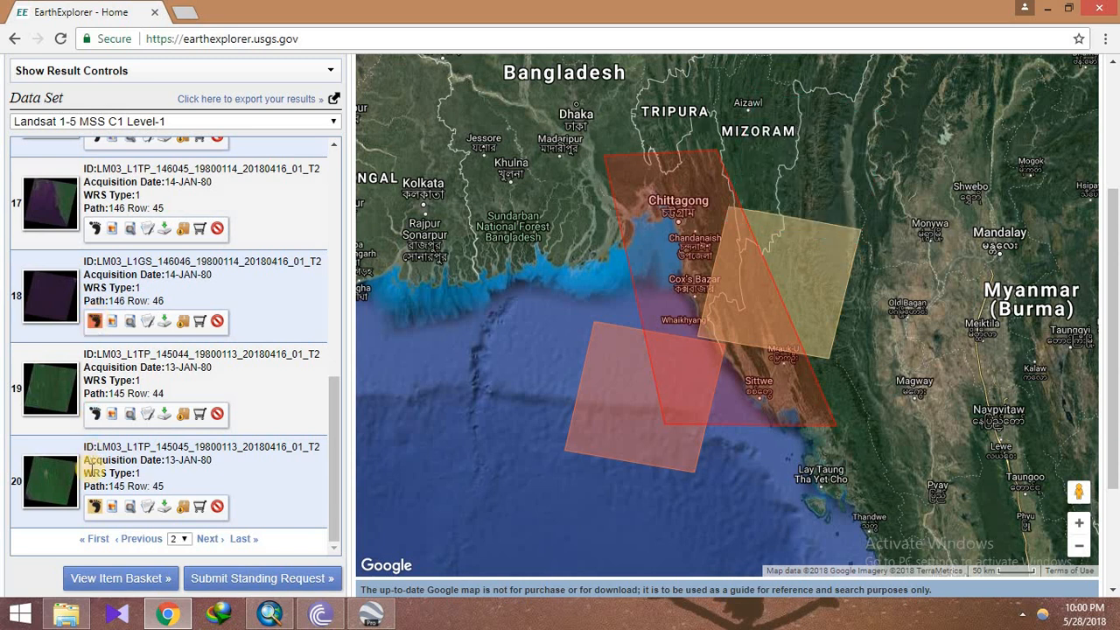
pyautogui.click(94, 508)
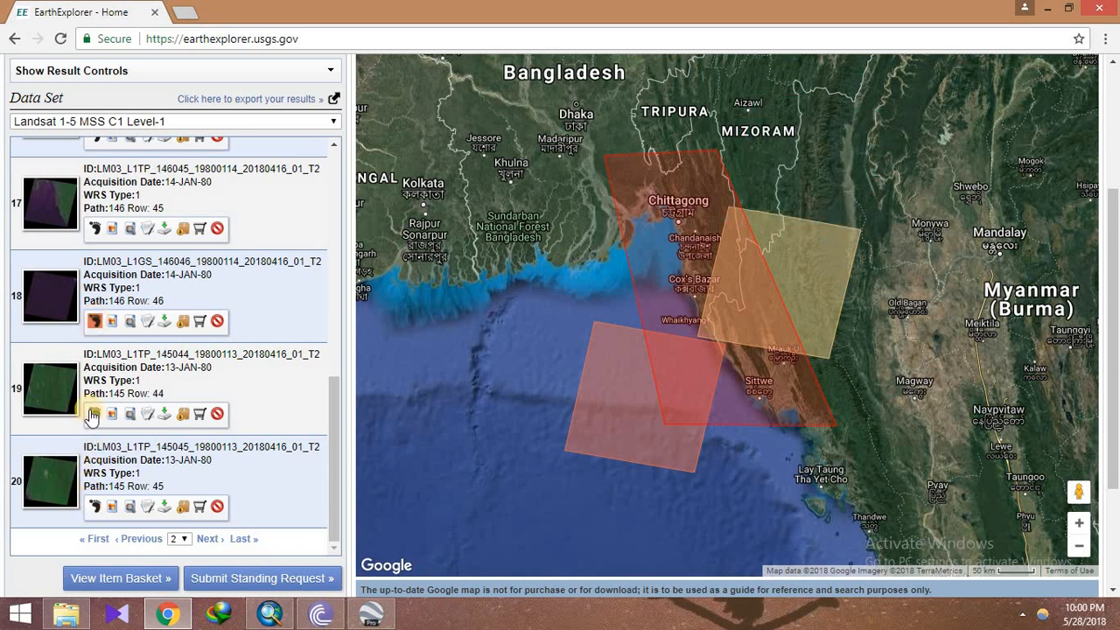
# - Overlay the footprints of the 14-JAN-80 scenes at path 146, rows 45 and 44 on the map
pyautogui.click(96, 231)
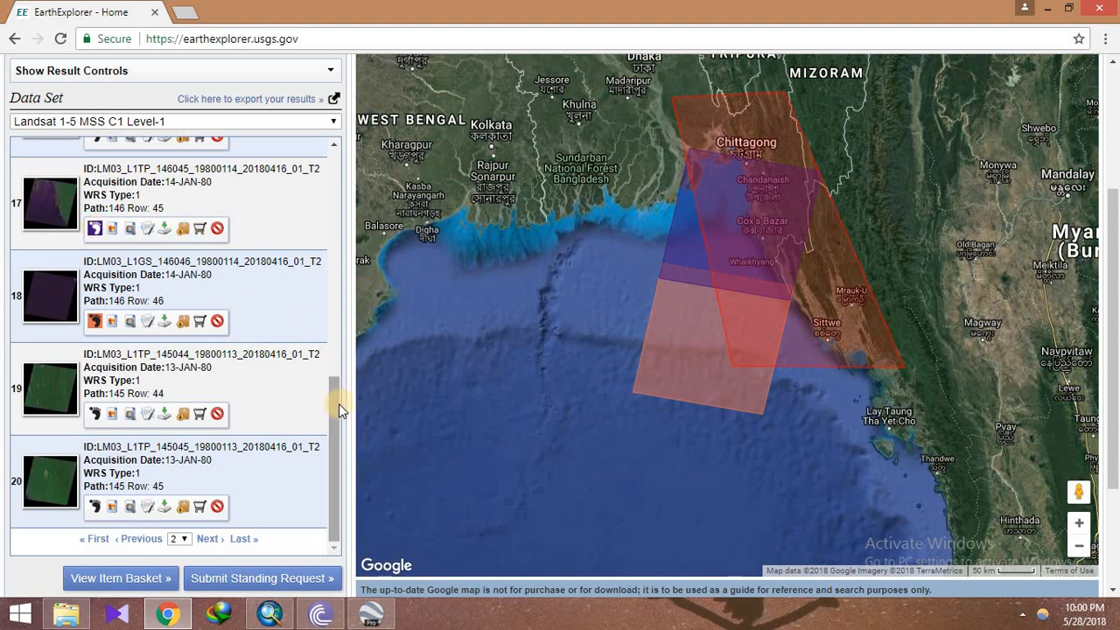
pyautogui.moveTo(335, 376); pyautogui.dragTo(336, 329)
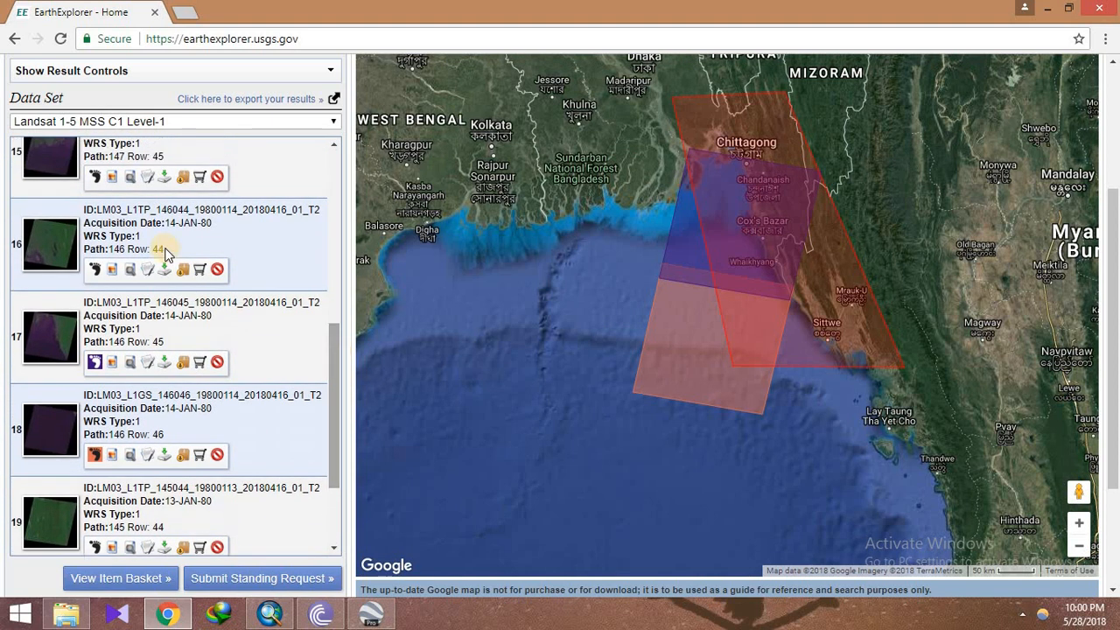
pyautogui.click(93, 270)
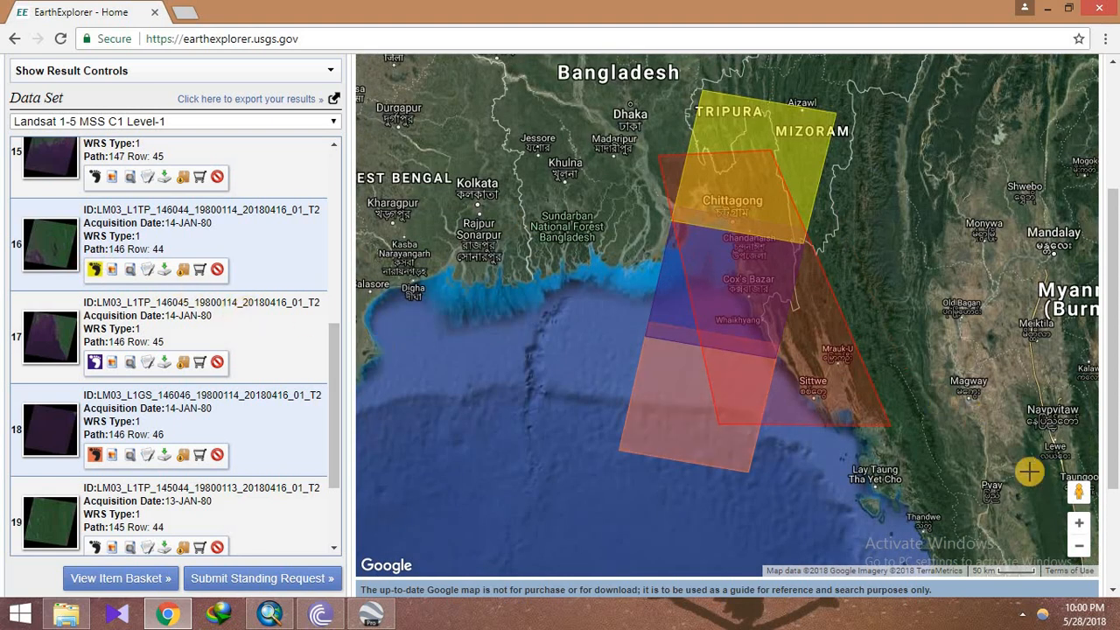
# - Compare the scene footprints with the study area's southern part and hide the footprint of the 14-JAN-80 scene at path 146, row 46
pyautogui.click(1082, 525)
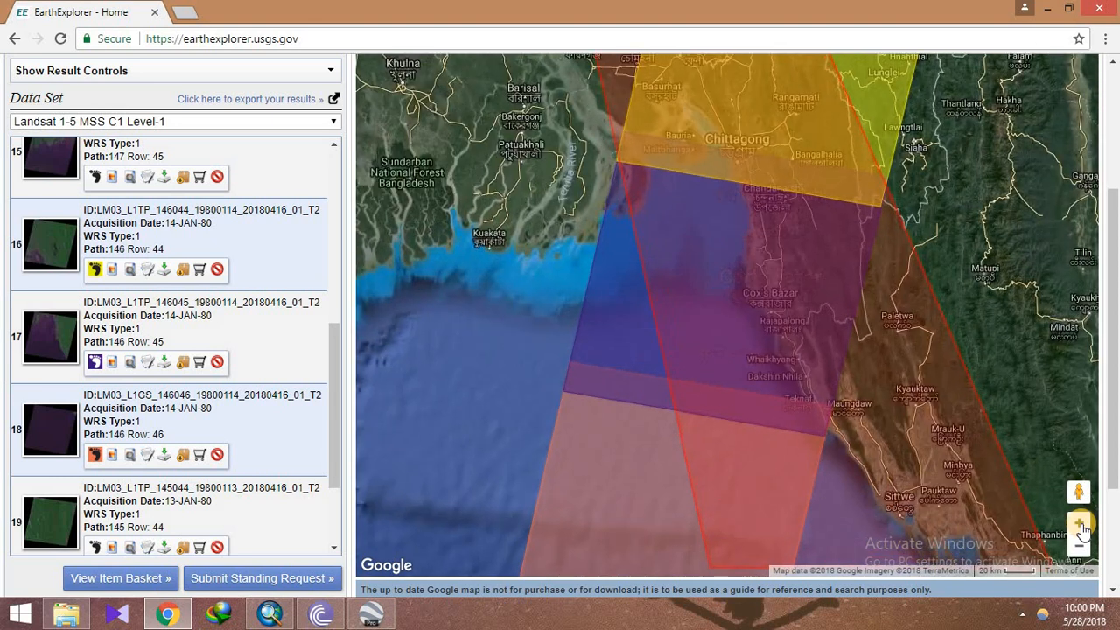
pyautogui.click(1082, 525)
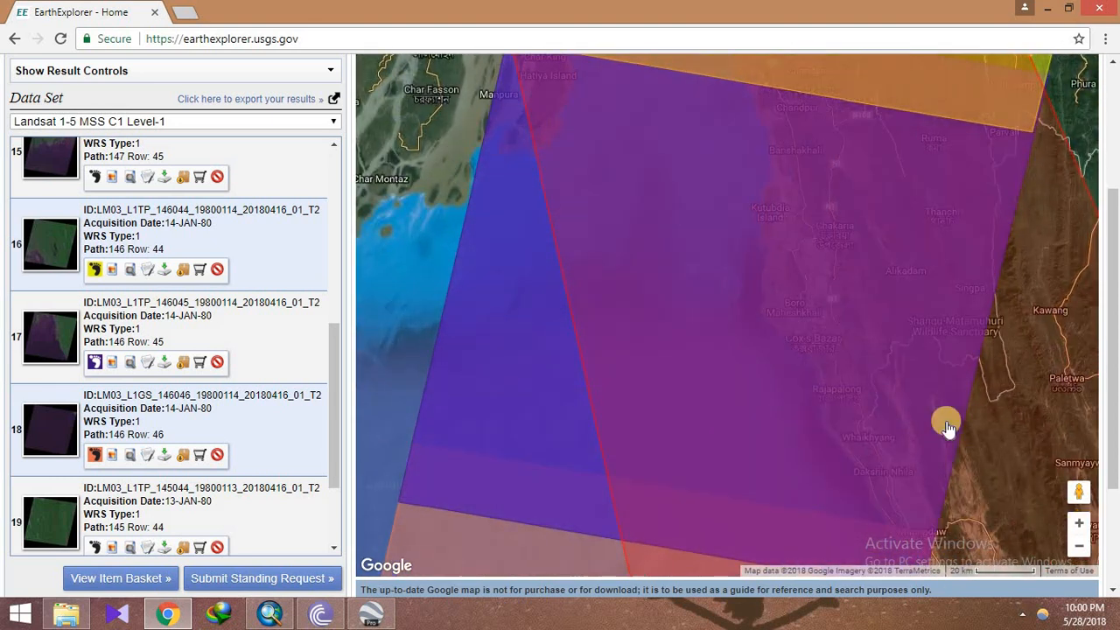
pyautogui.moveTo(971, 463); pyautogui.dragTo(945, 365)
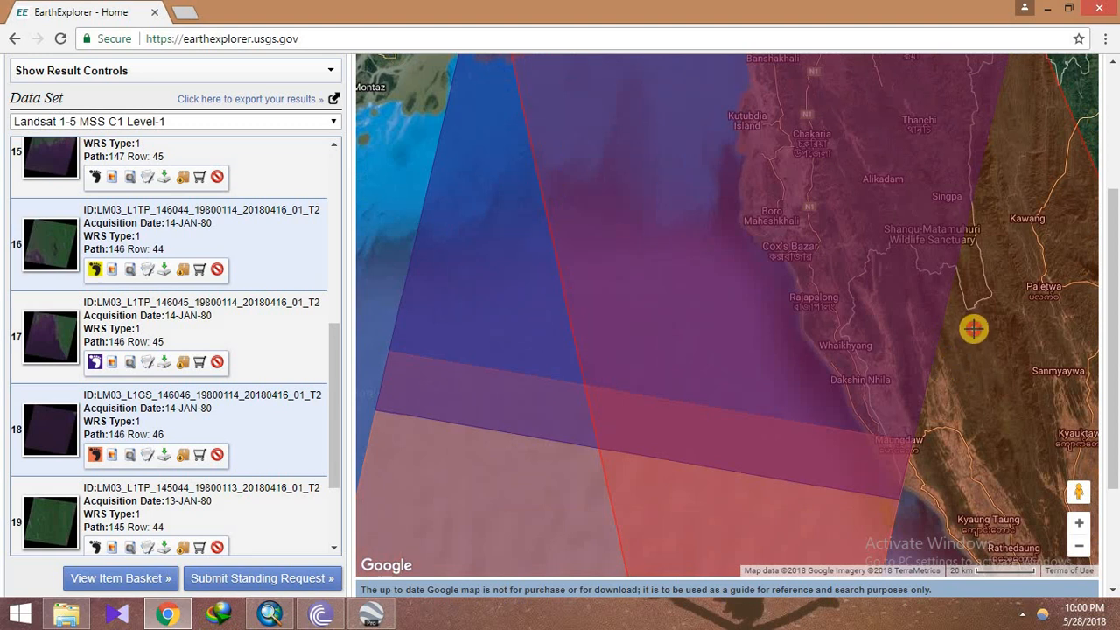
pyautogui.moveTo(974, 329); pyautogui.dragTo(970, 358)
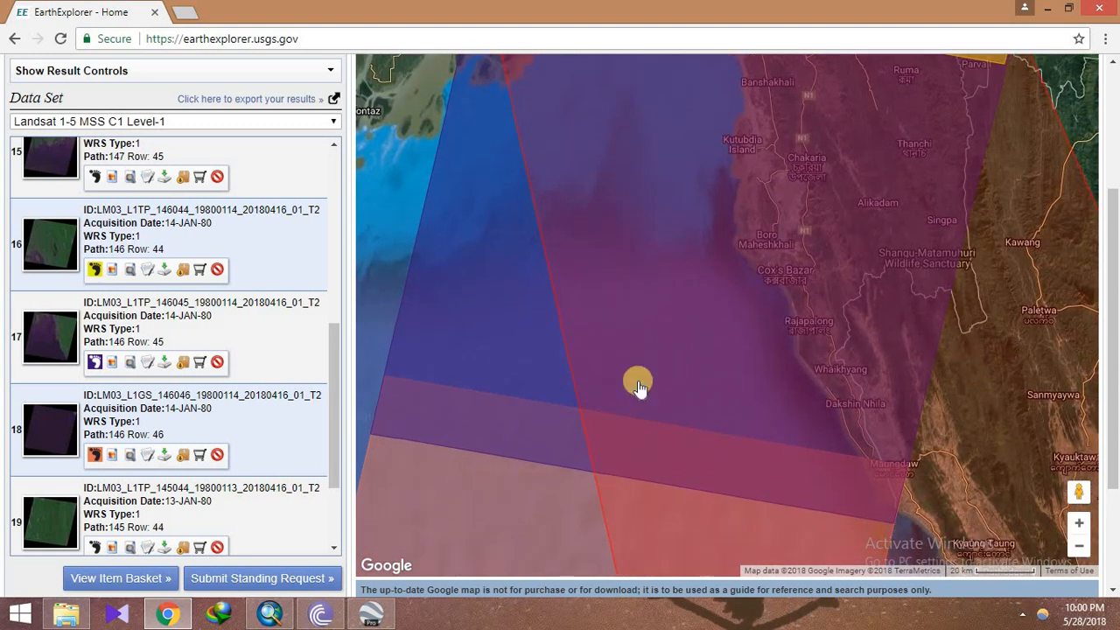
pyautogui.click(95, 454)
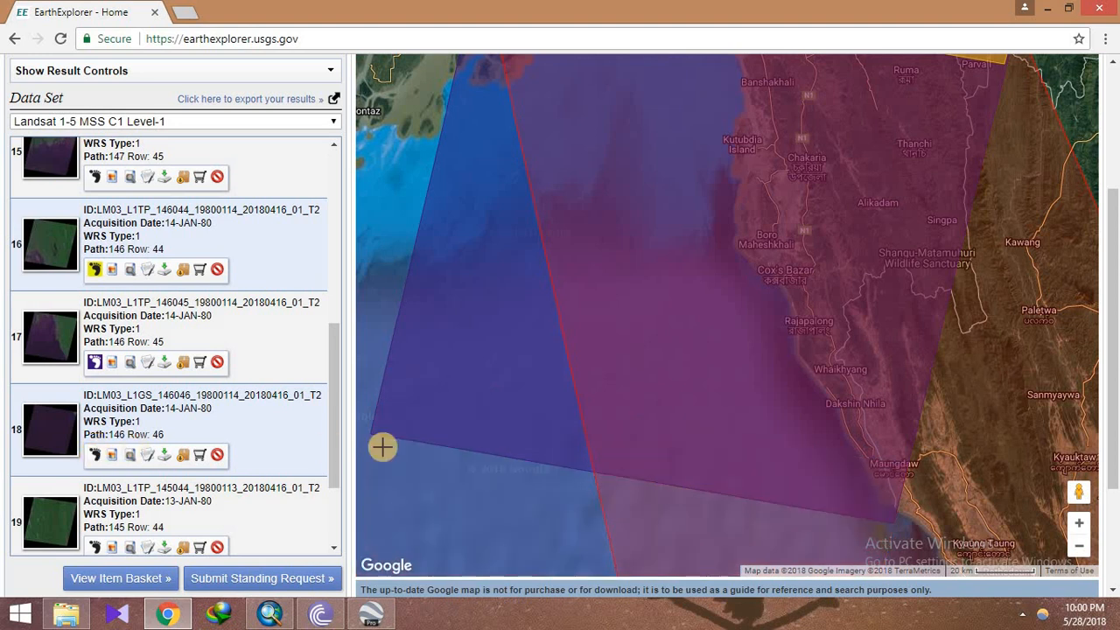
# - Examine how the path 146 footprints of rows 44 and 45 cover the northern part and whole extent of the study area
pyautogui.moveTo(1055, 163); pyautogui.dragTo(982, 508)
pyautogui.moveTo(1019, 441); pyautogui.dragTo(1040, 368)
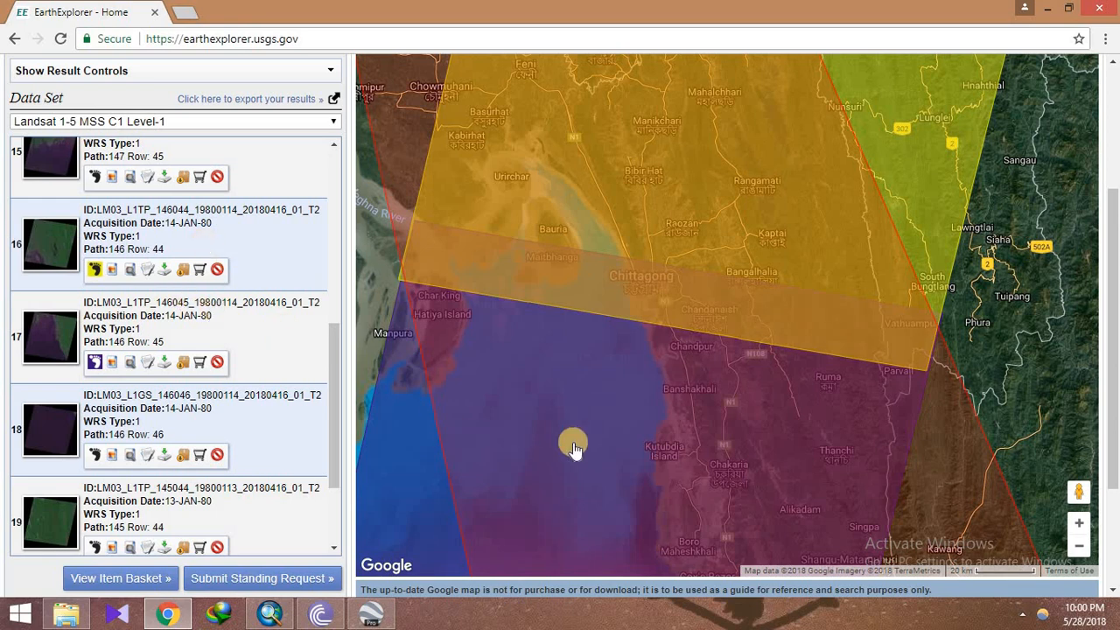
pyautogui.click(1079, 548)
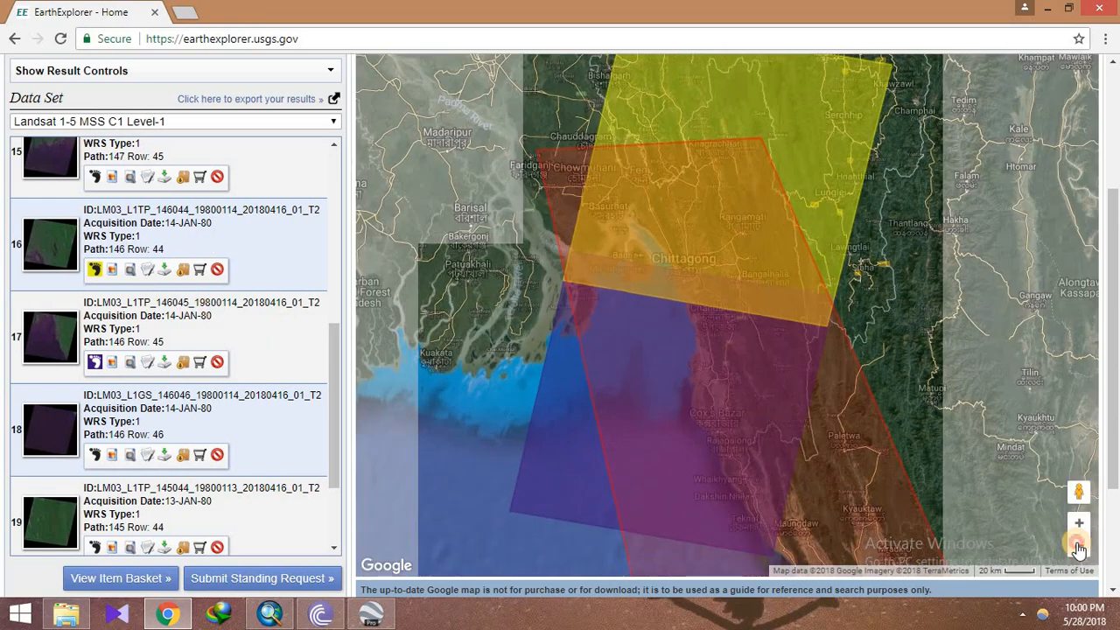
pyautogui.click(1079, 549)
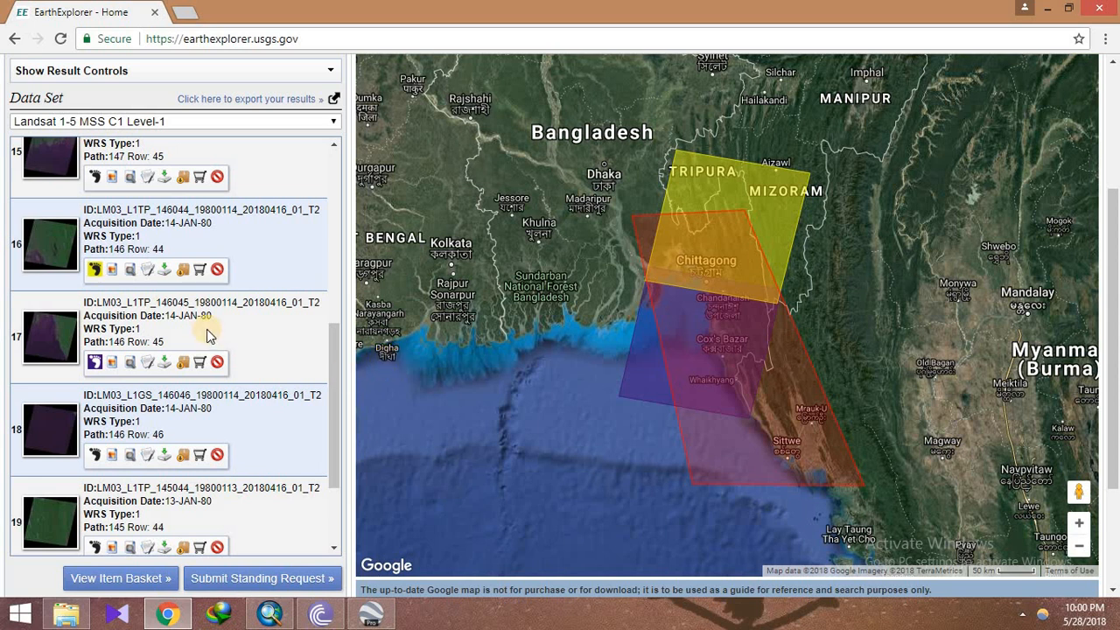
# - Download the LandsatLook Images with Geographic Reference for the path 146, row 44 scene and open the Downloads folder in File Explorer
pyautogui.click(165, 272)
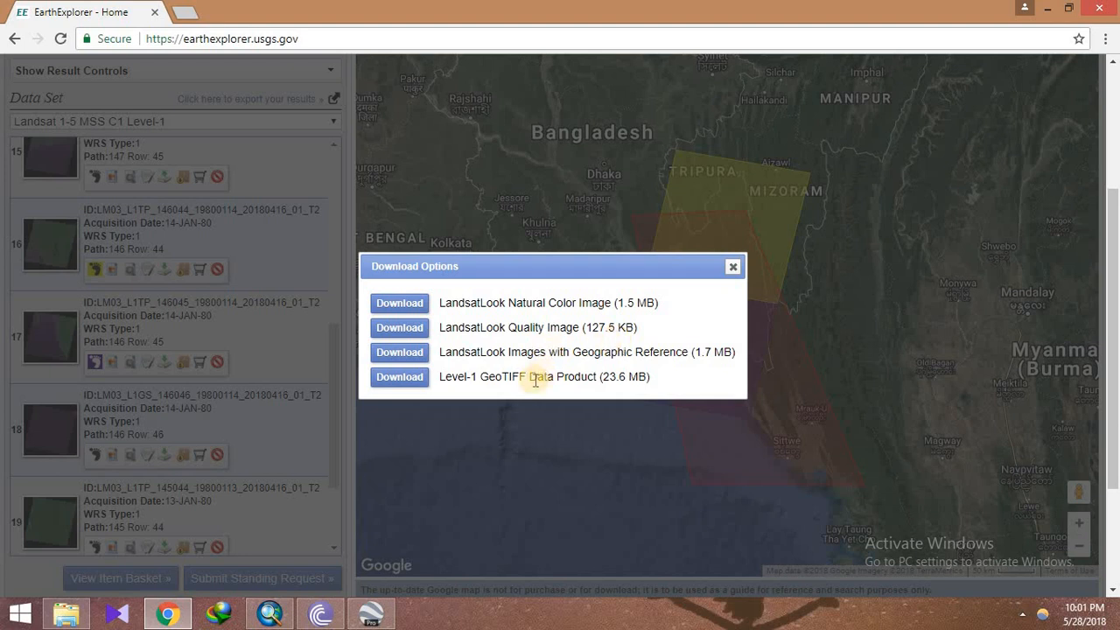
pyautogui.click(418, 354)
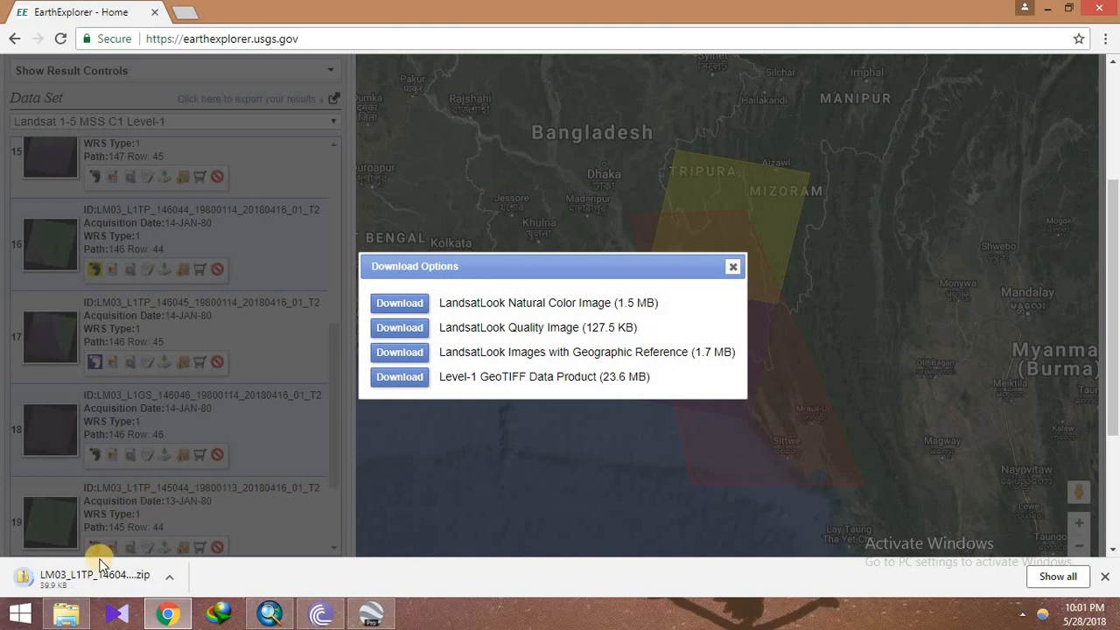
pyautogui.click(80, 606)
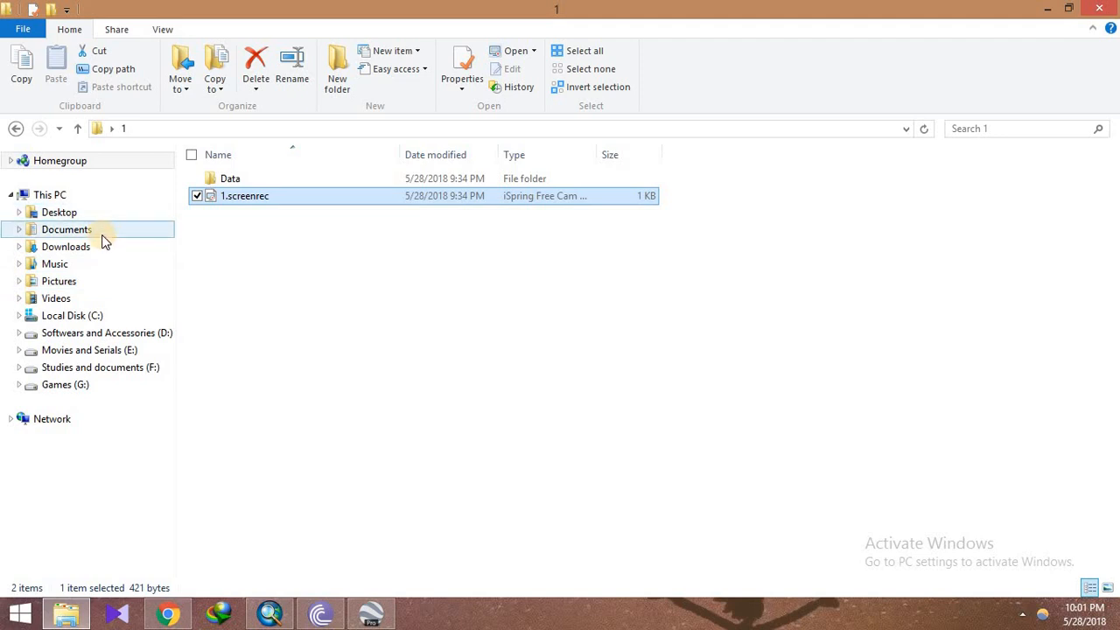
pyautogui.click(101, 249)
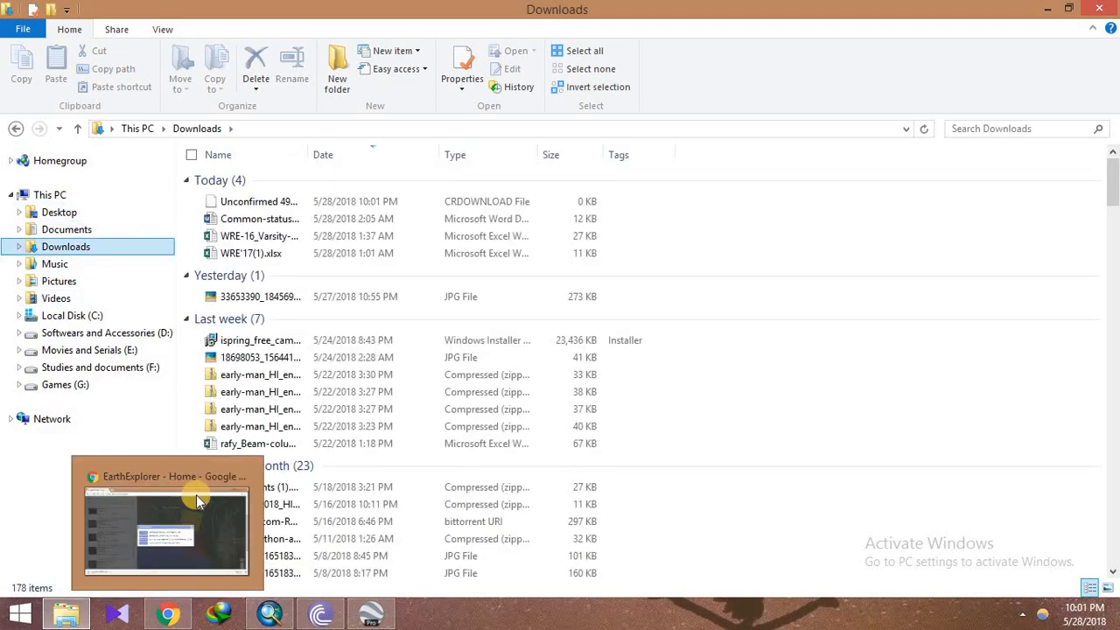
pyautogui.click(172, 618)
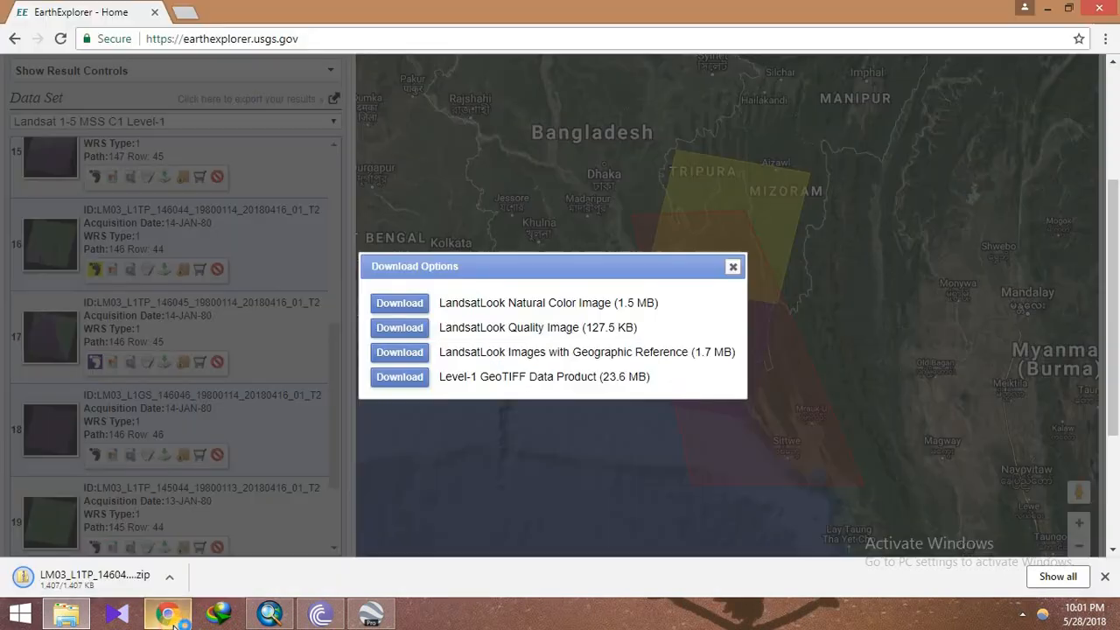
pyautogui.click(173, 617)
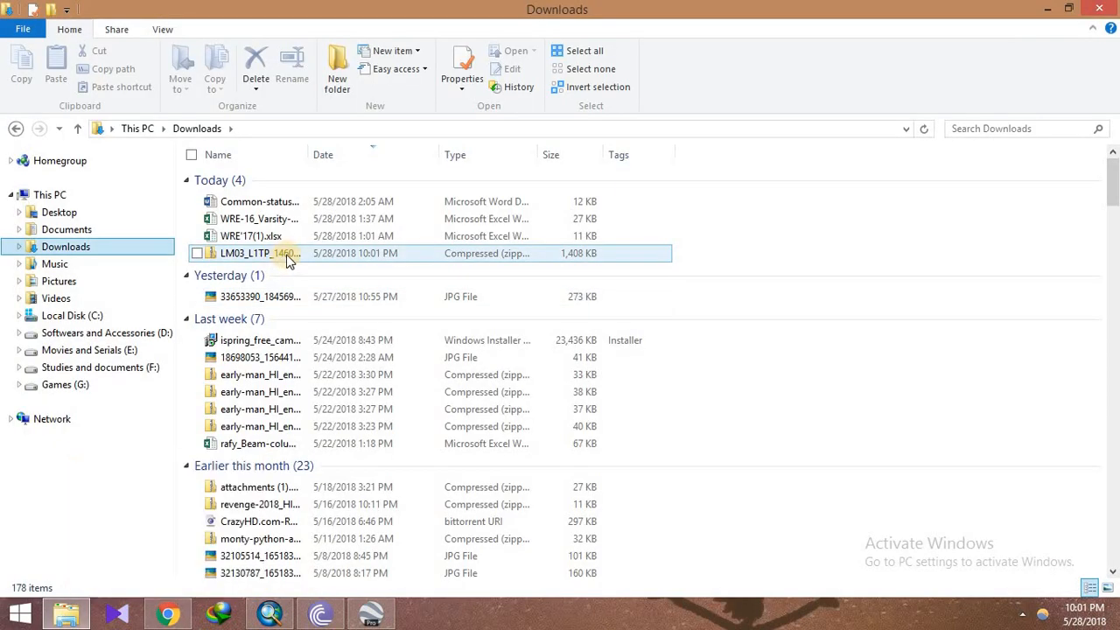
# - Rename the newly downloaded LM03_L1TP archive as 1980_1.zip
pyautogui.click(287, 256)
pyautogui.rightClick(287, 255)
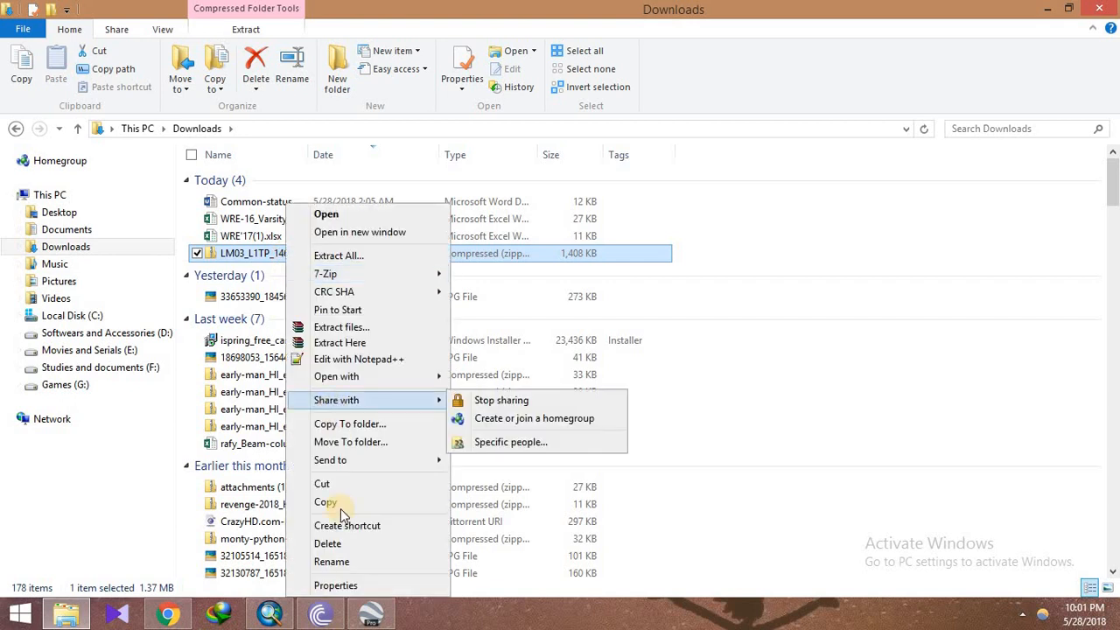
pyautogui.click(353, 569)
pyautogui.write('1980_1.zip')
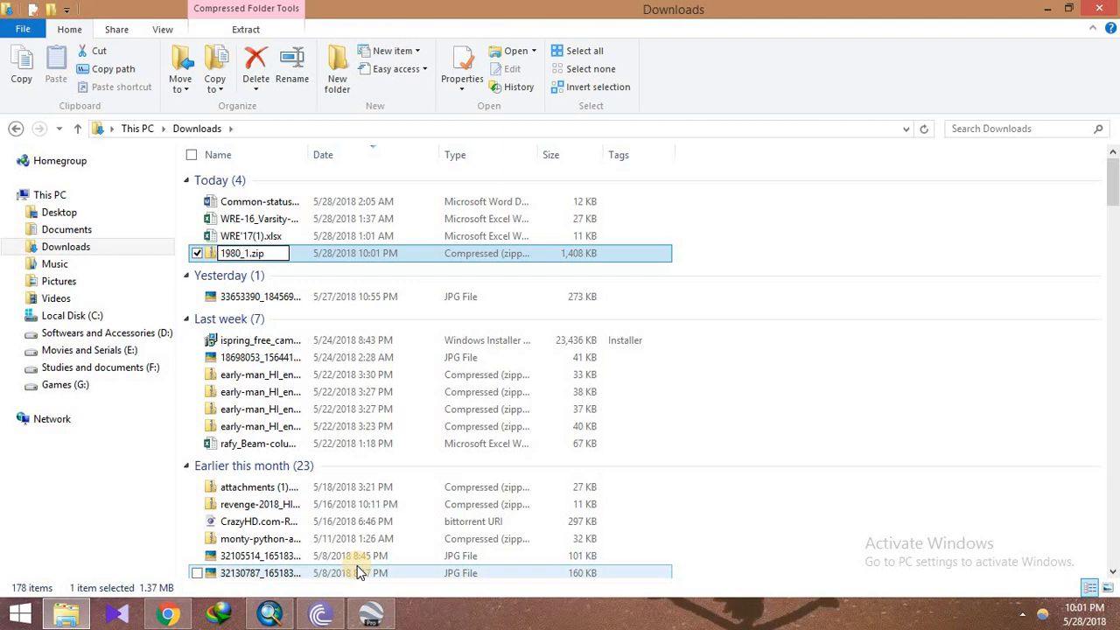
# - Check the scene's acquisition date in the browser and rename 1980_1.zip in the Downloads folder as 14 Jan_1980_1.zip
pyautogui.click(168, 614)
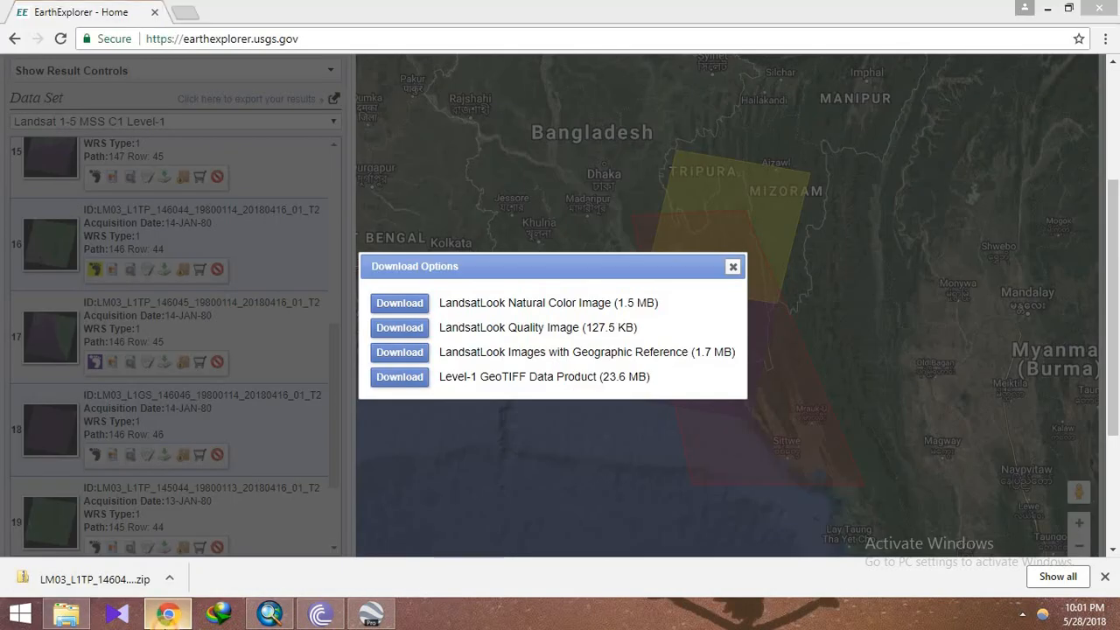
pyautogui.click(168, 614)
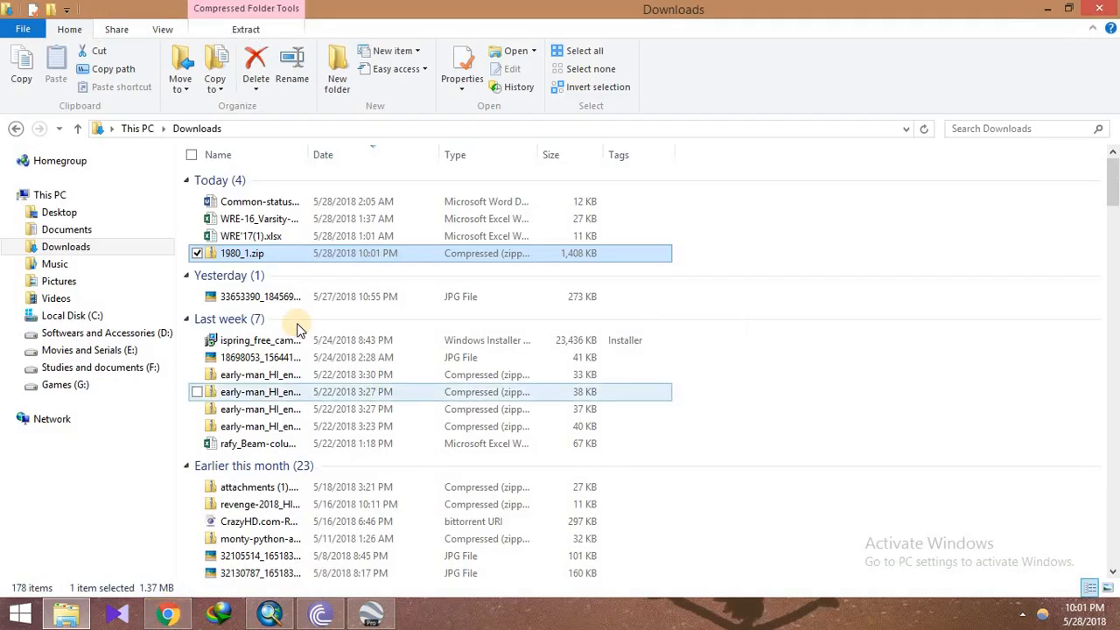
pyautogui.rightClick(301, 259)
pyautogui.click(398, 565)
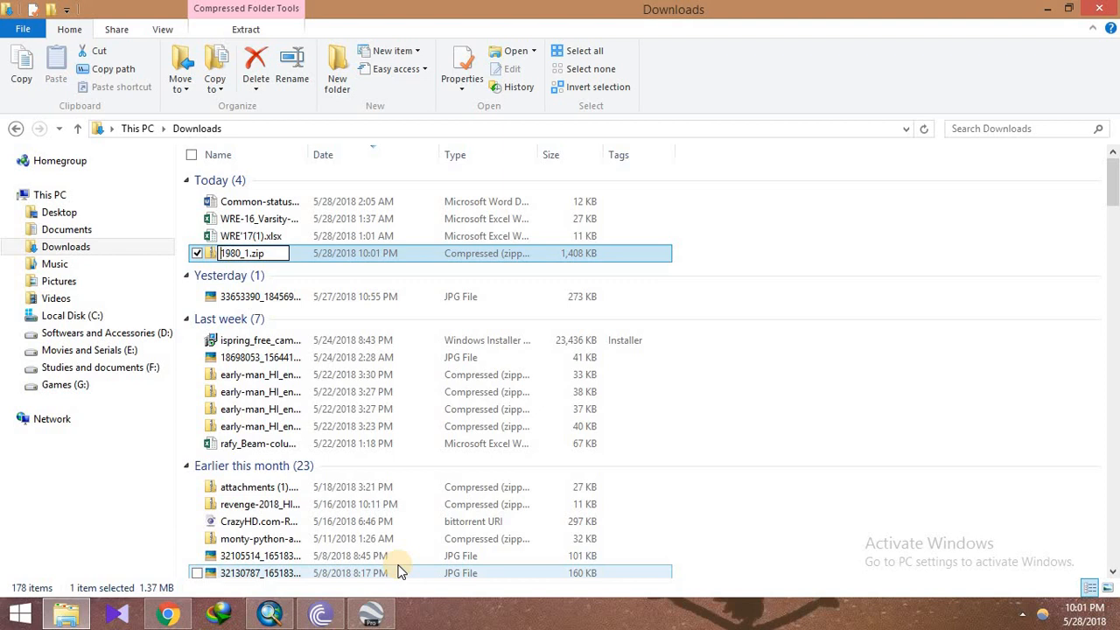
pyautogui.write('14 jAN')
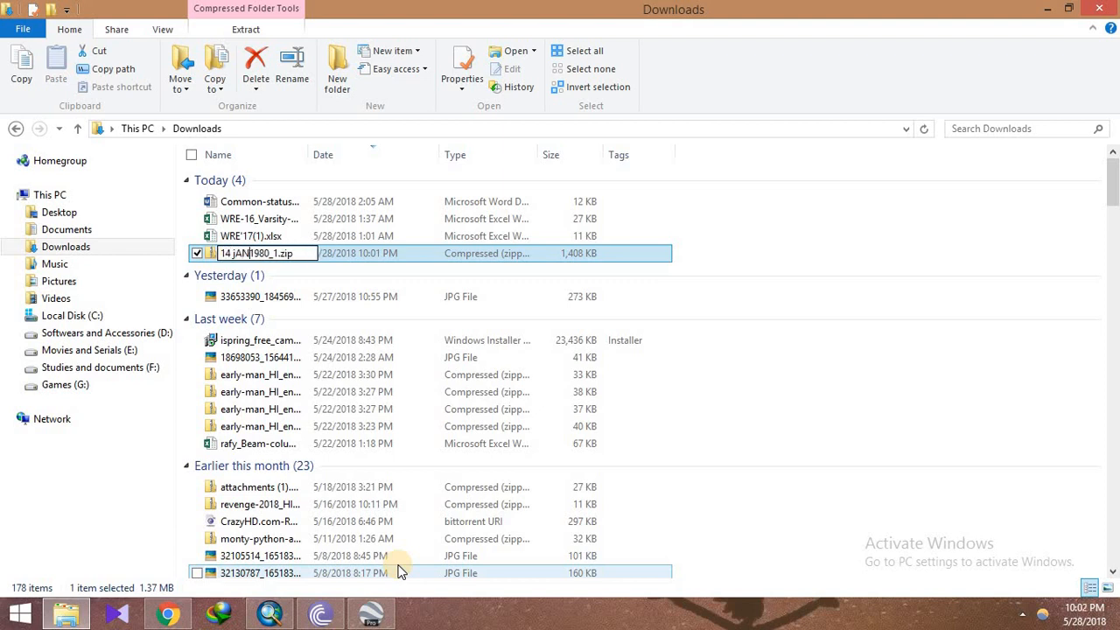
pyautogui.press('BackSpace')
pyautogui.press('BackSpace')
pyautogui.press('BackSpace')
pyautogui.write('Jan')
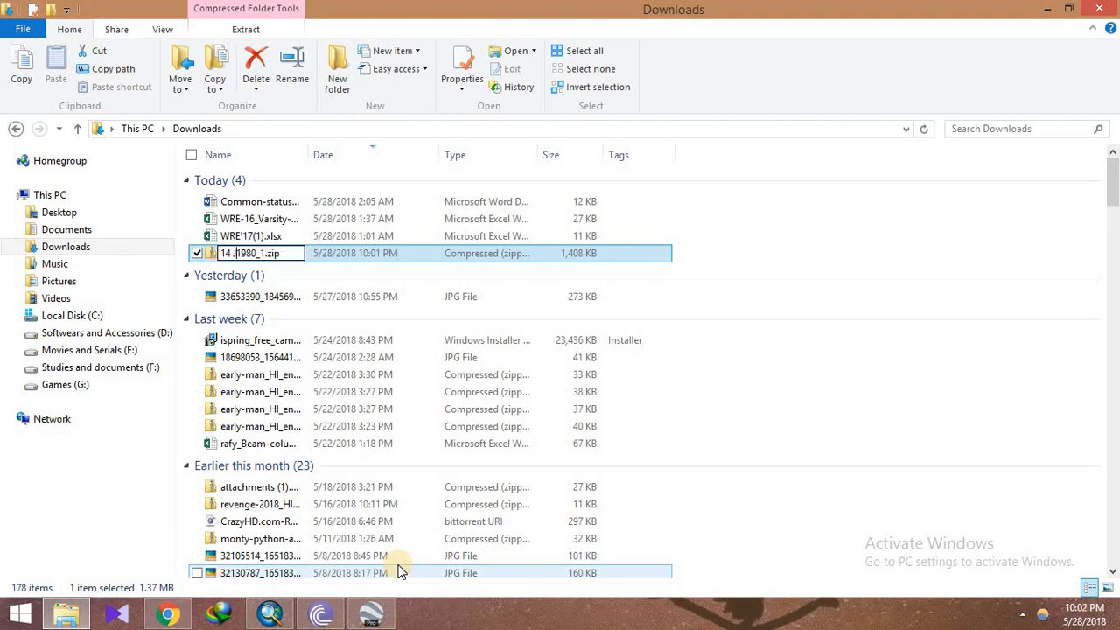
pyautogui.write('_')
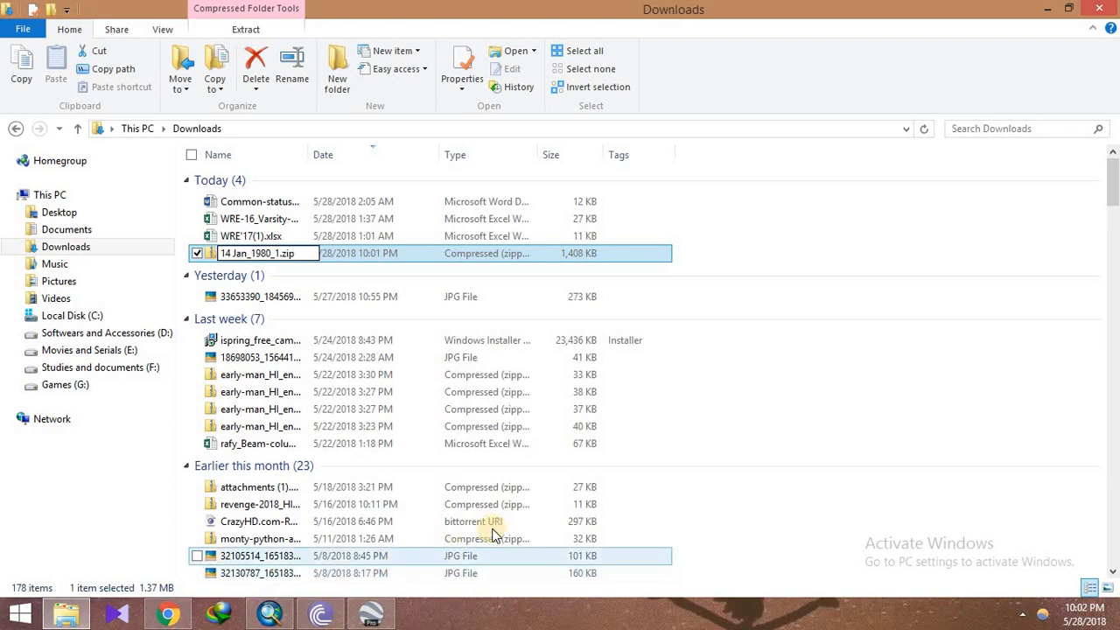
pyautogui.press('Return')
pyautogui.click(759, 240)
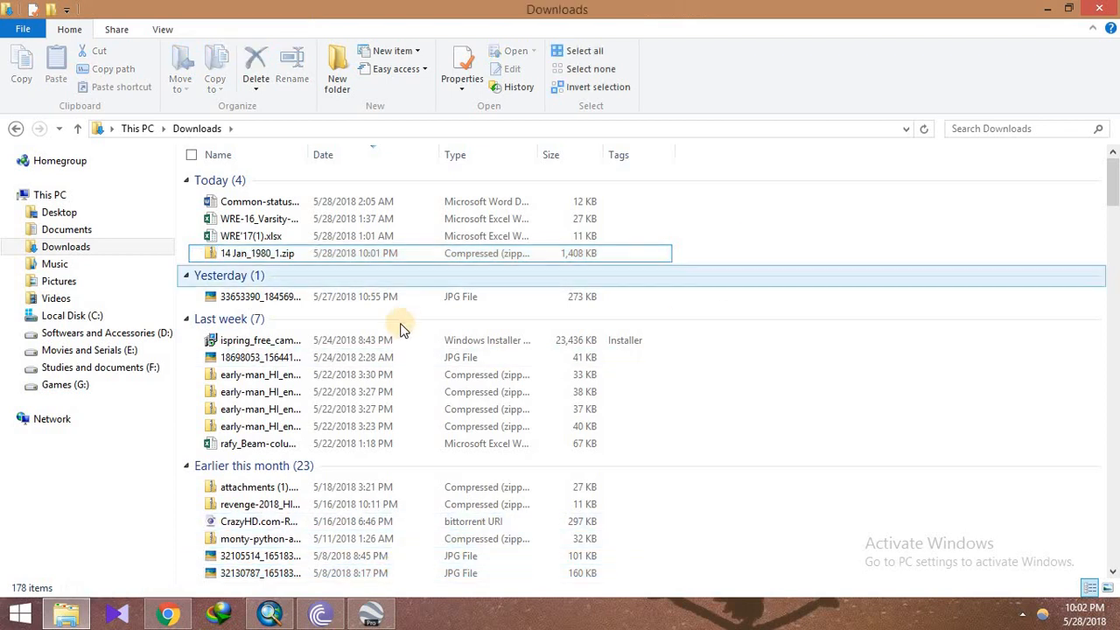
# - Switch back to EarthExplorer and download the LandsatLook Images with Geographic Reference for the 14-JAN-80 scene at path 146, row 45
pyautogui.click(182, 621)
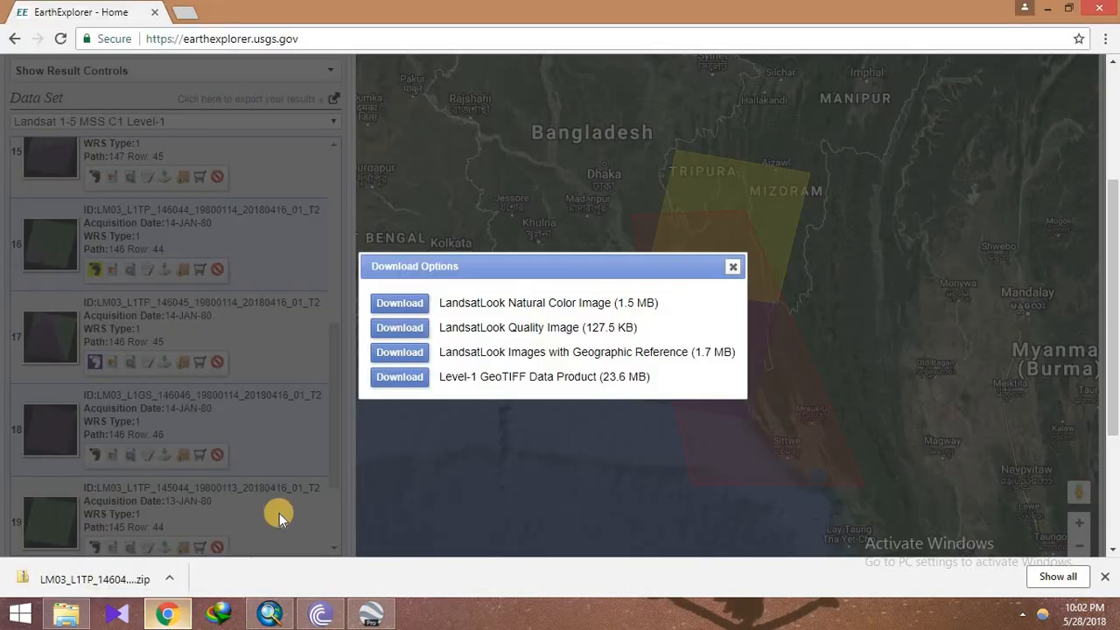
pyautogui.click(734, 267)
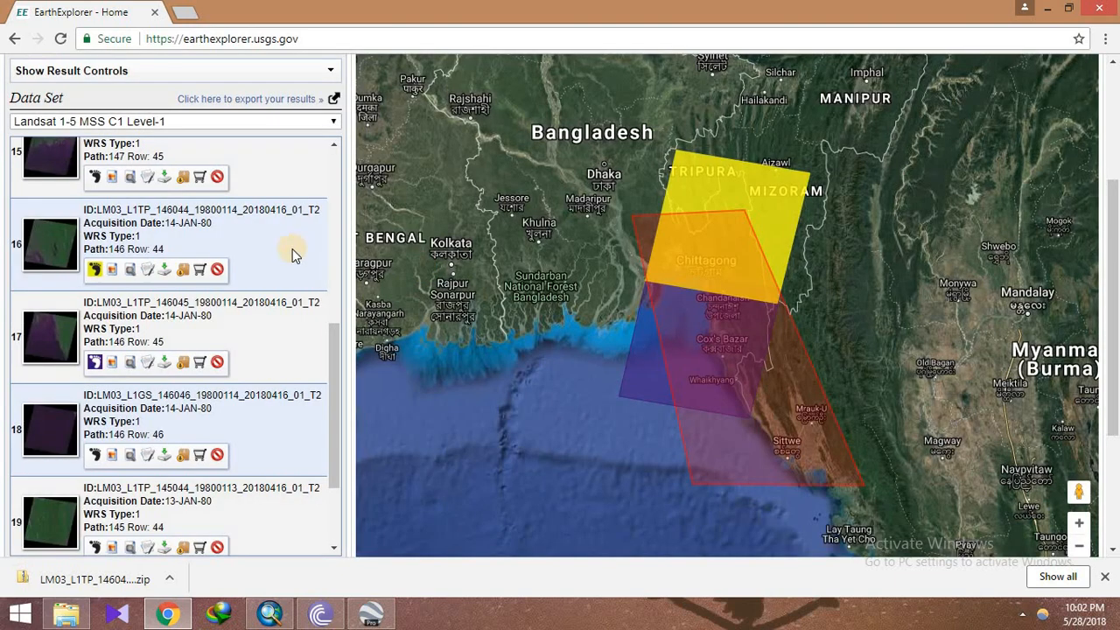
pyautogui.click(164, 273)
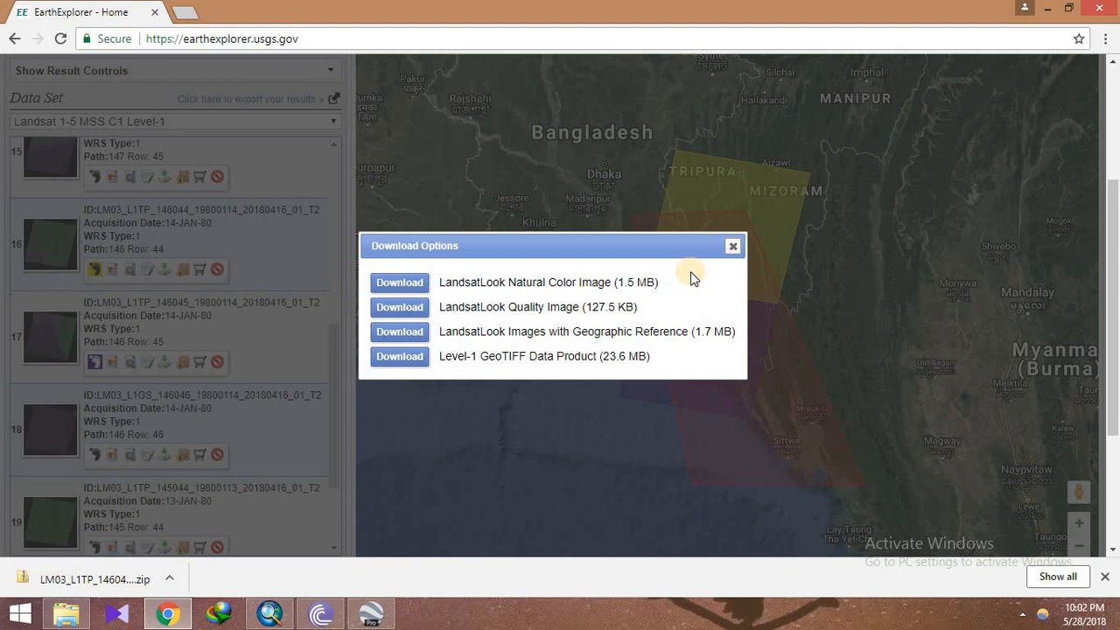
pyautogui.click(733, 247)
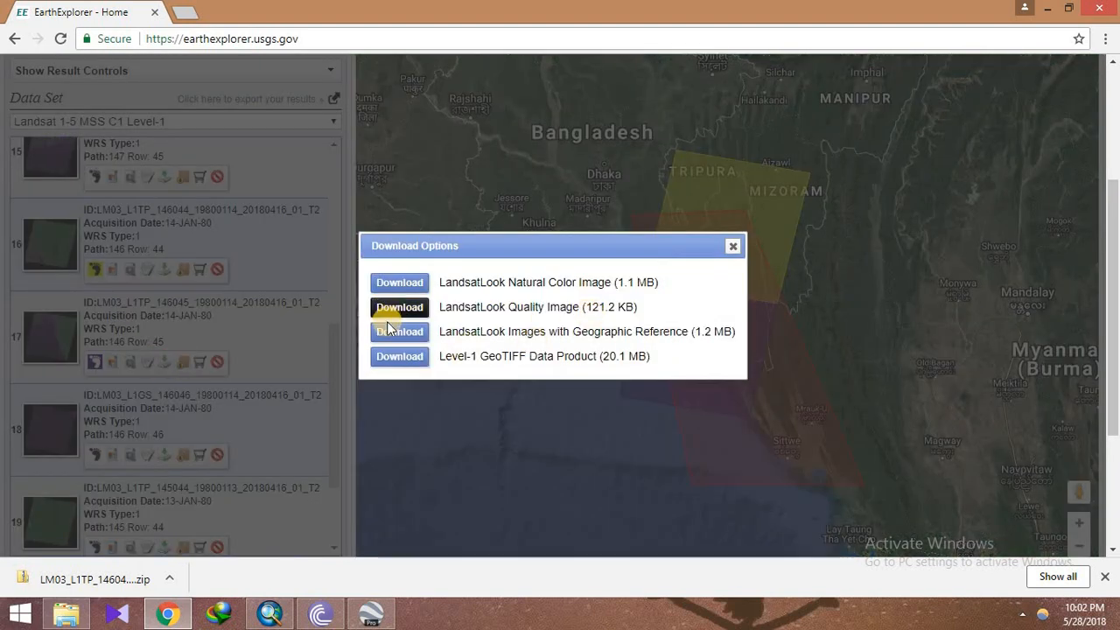
pyautogui.click(389, 331)
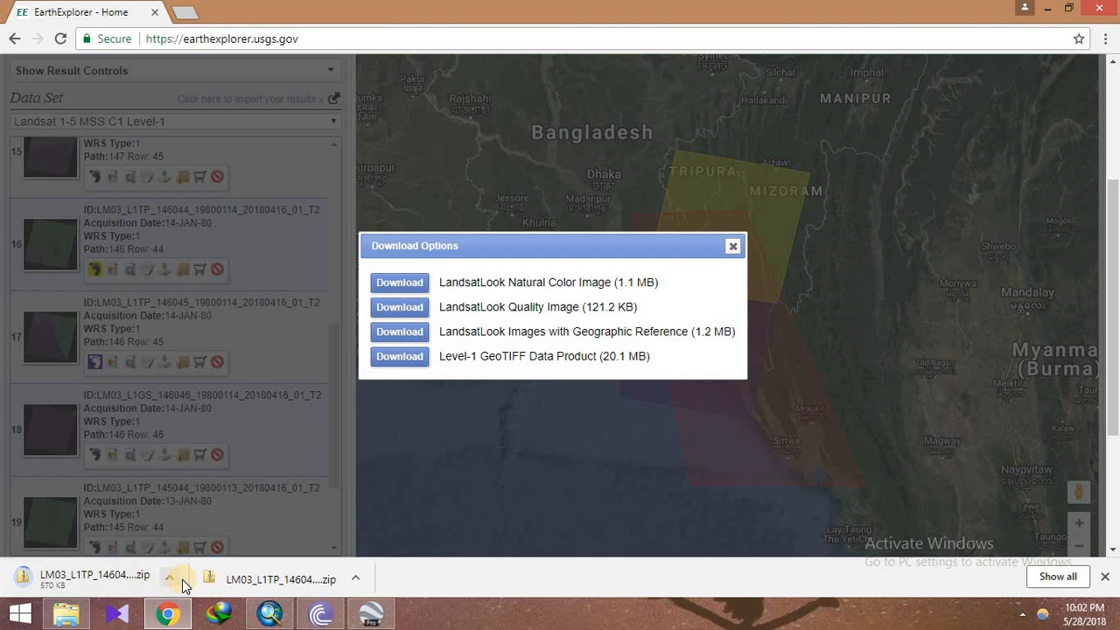
# - Return to the Downloads folder in File Explorer and rename the second downloaded LM03_L1TP archive as 14 Jan_1980_2.zip
pyautogui.click(83, 593)
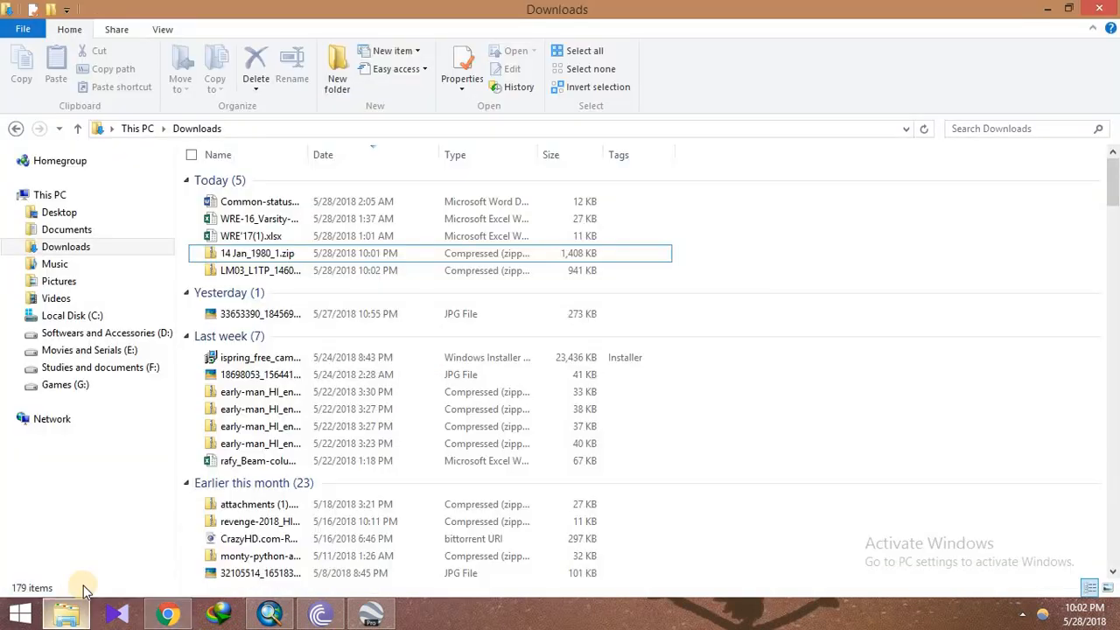
pyautogui.click(293, 252)
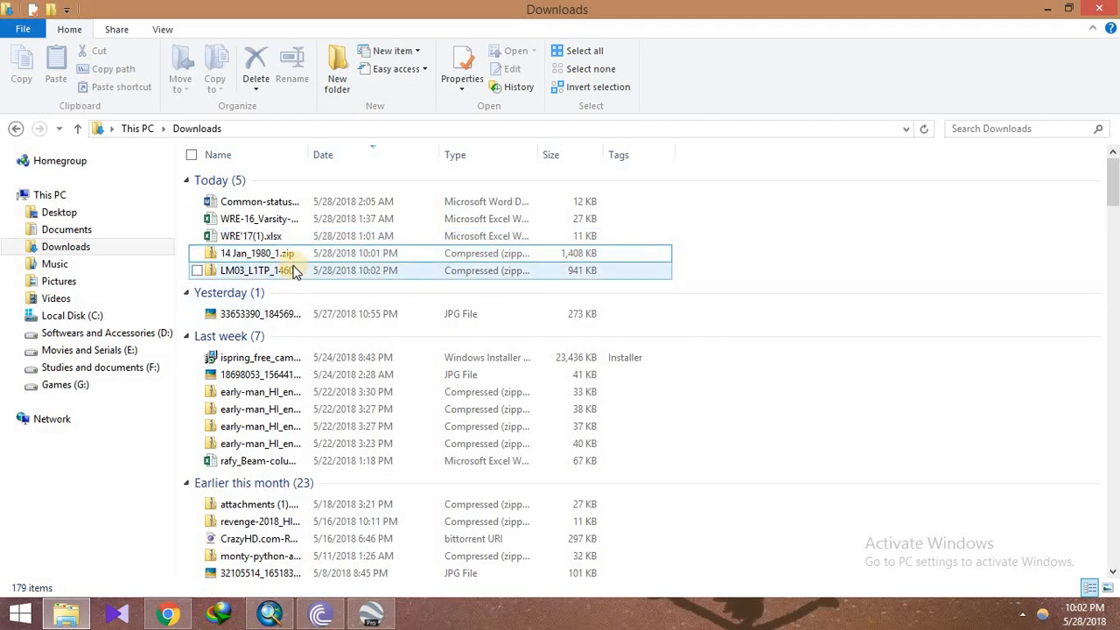
pyautogui.click(294, 273)
pyautogui.rightClick(295, 272)
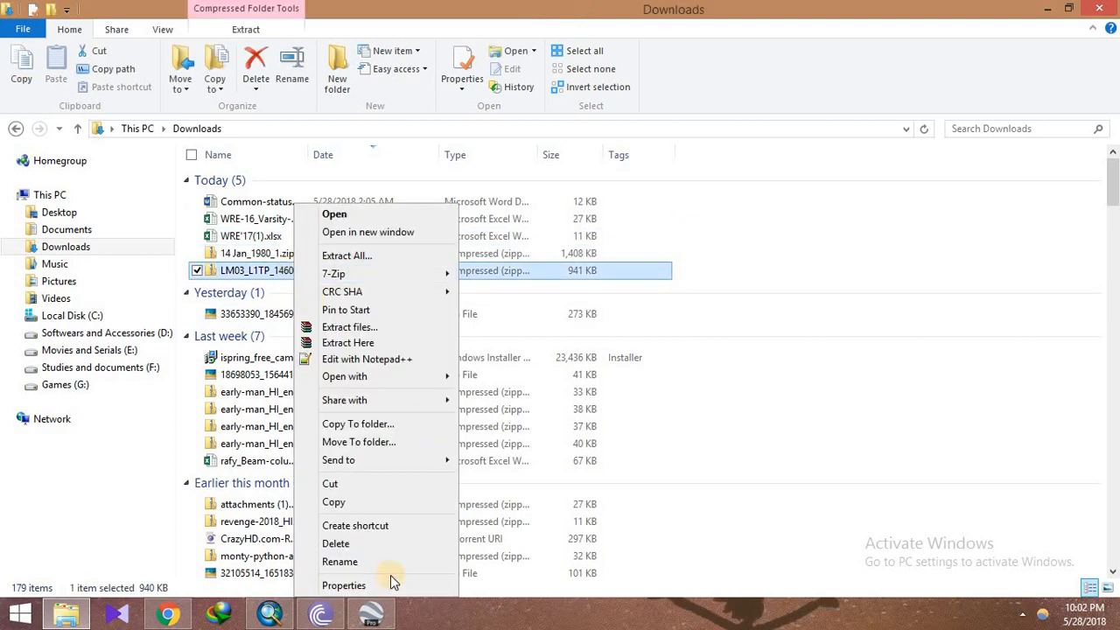
pyautogui.click(390, 560)
pyautogui.write('14')
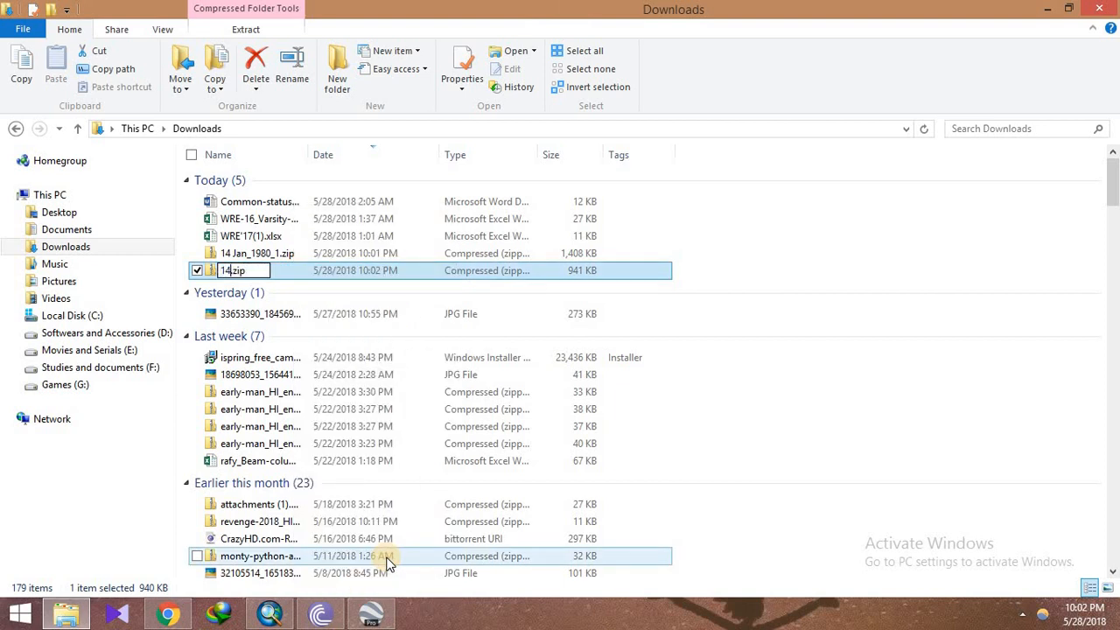
pyautogui.write(' Jan_1980_2')
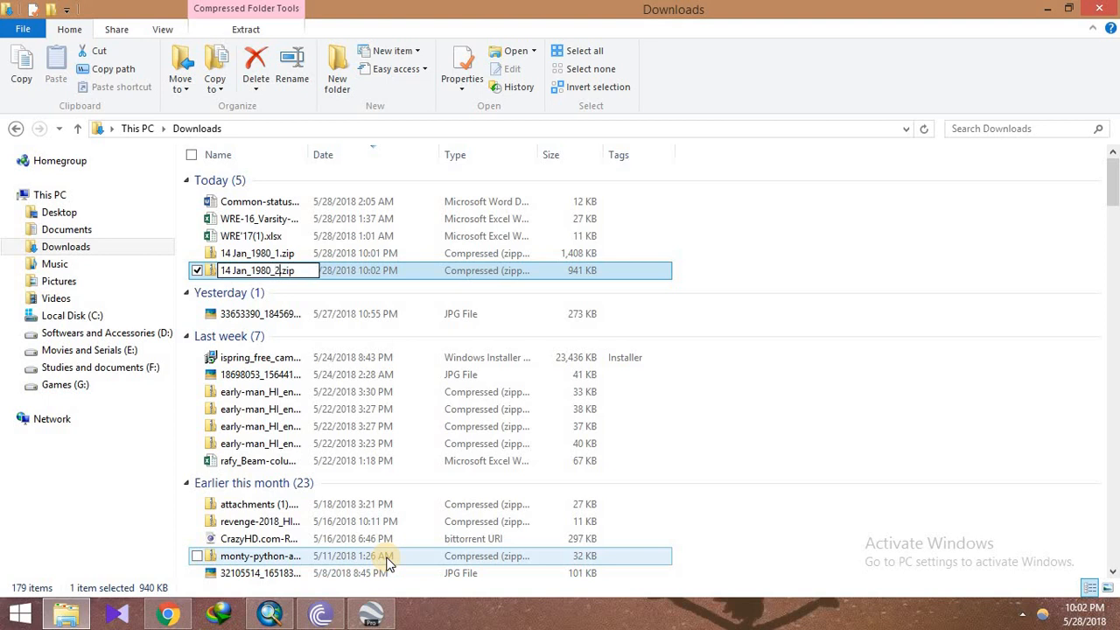
# - Move 14 Jan_1980_1.zip and 14 Jan_1980_2.zip from Downloads into F:\4-1\GIS SESSIONAL\GIS MID-TERM ASSIGNMENT\Satellite Images
pyautogui.click(199, 254)
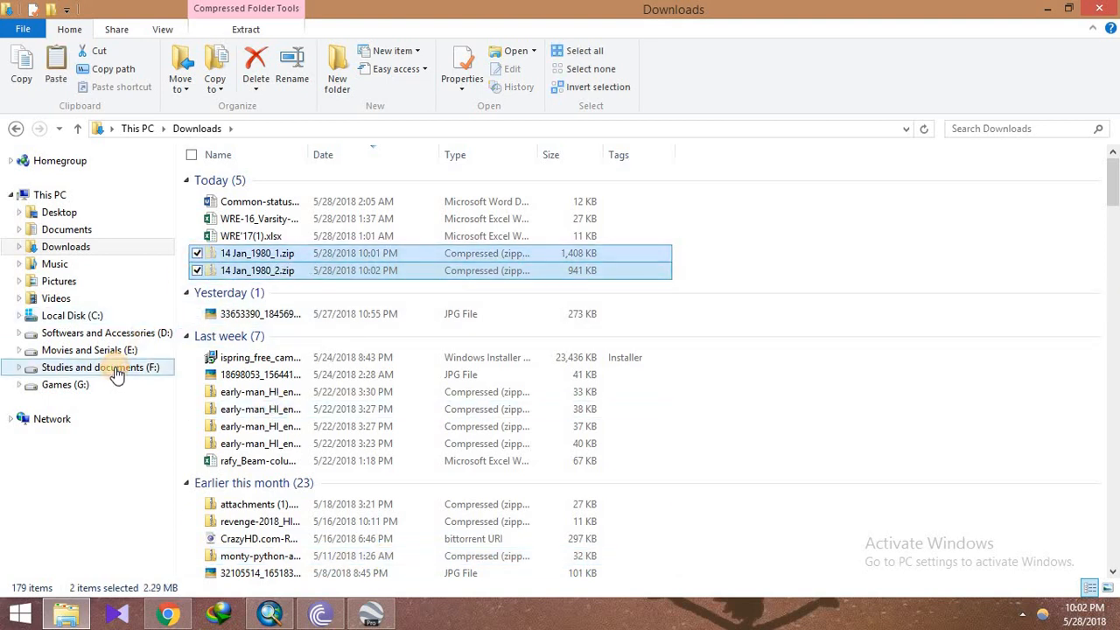
pyautogui.click(116, 372)
pyautogui.doubleClick(290, 259)
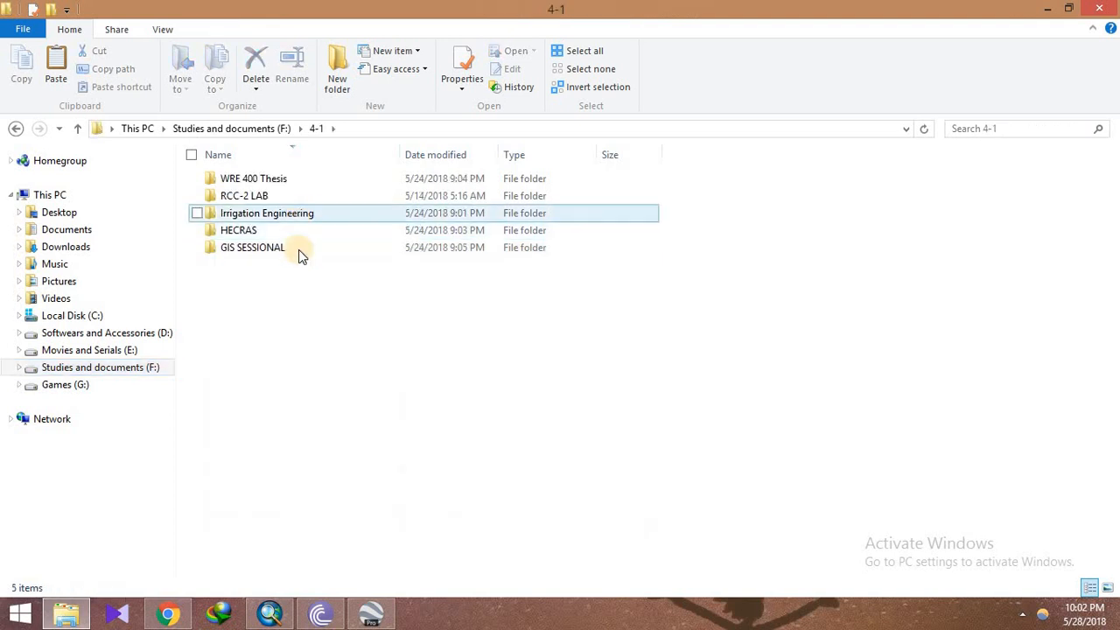
pyautogui.doubleClick(296, 250)
pyautogui.doubleClick(320, 196)
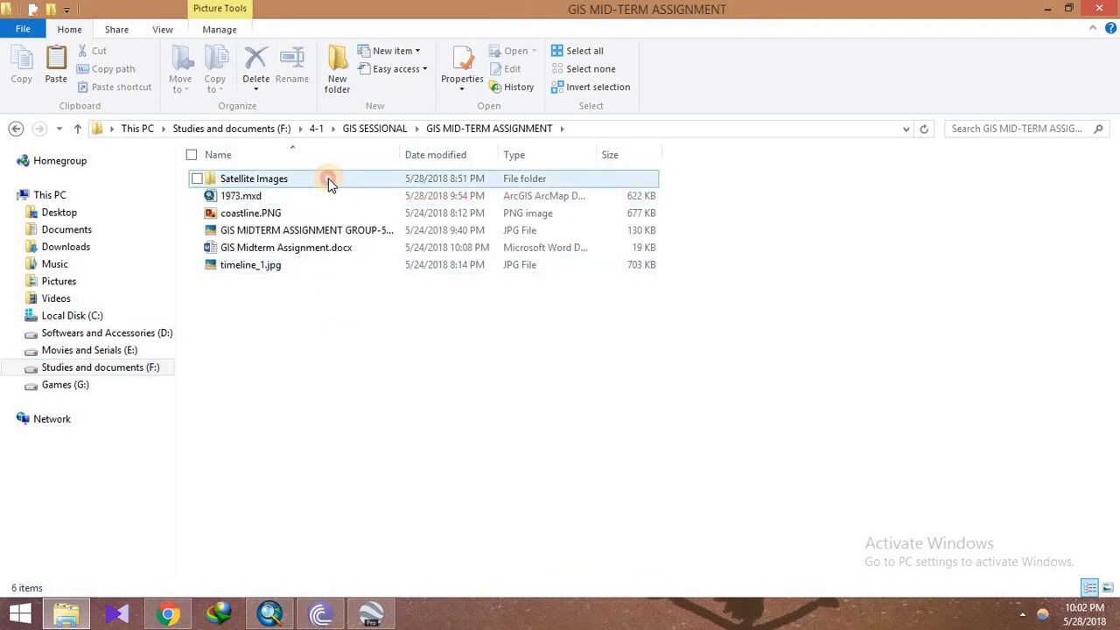
pyautogui.doubleClick(329, 181)
pyautogui.hotkey('ctrl', 'v')
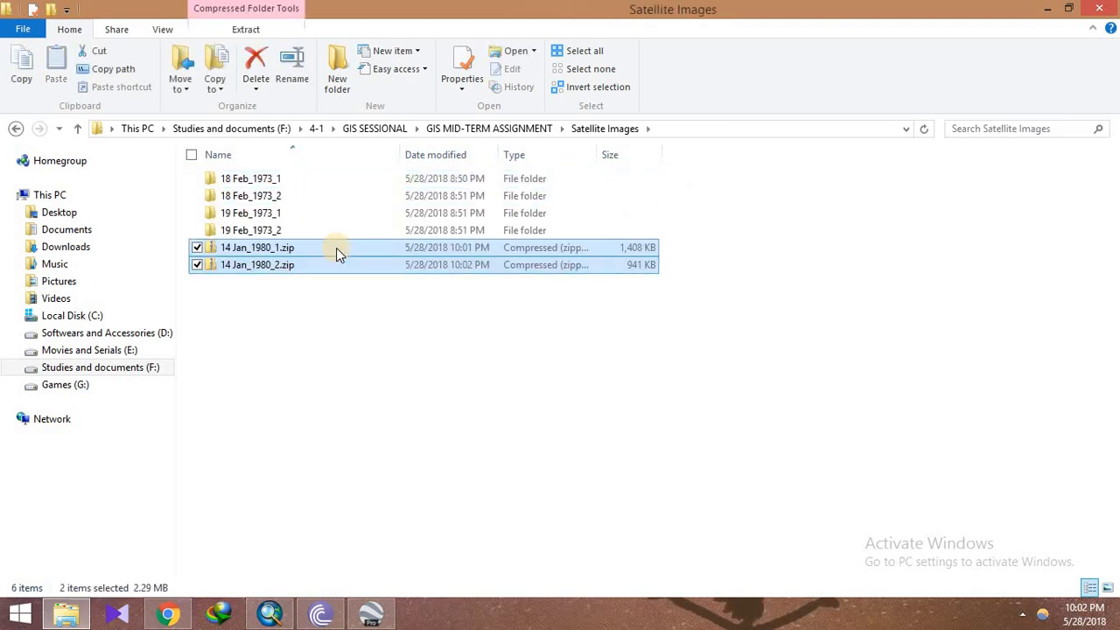
# - Extract 14 Jan_1980_1.zip into its own 14 Jan_1980_1 folder and return to the Satellite Images folder
pyautogui.doubleClick(336, 249)
pyautogui.click(466, 61)
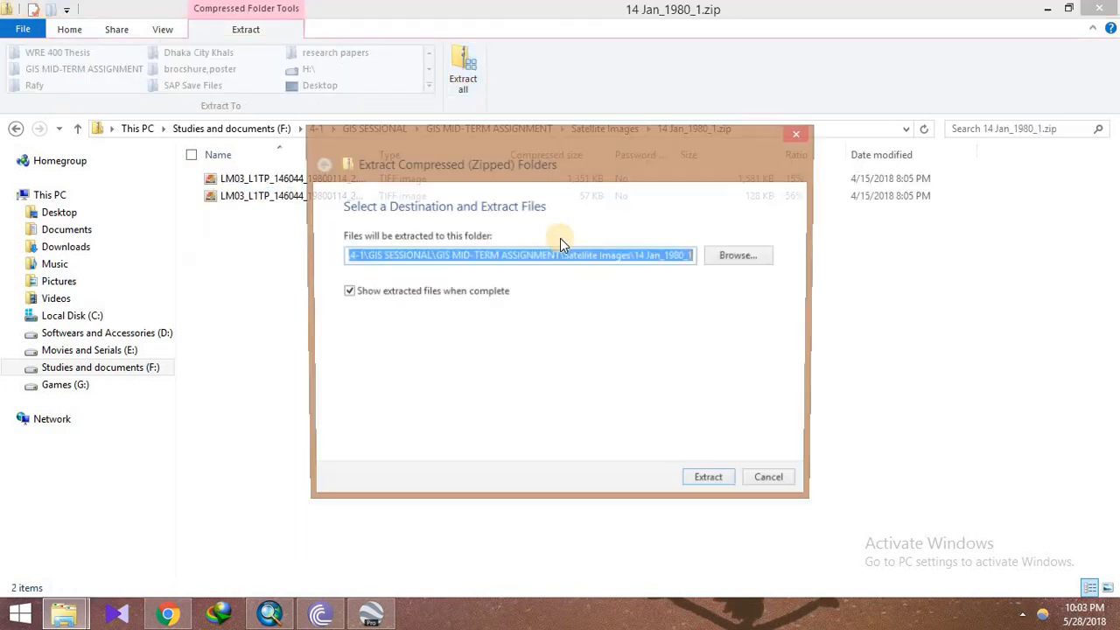
pyautogui.click(713, 483)
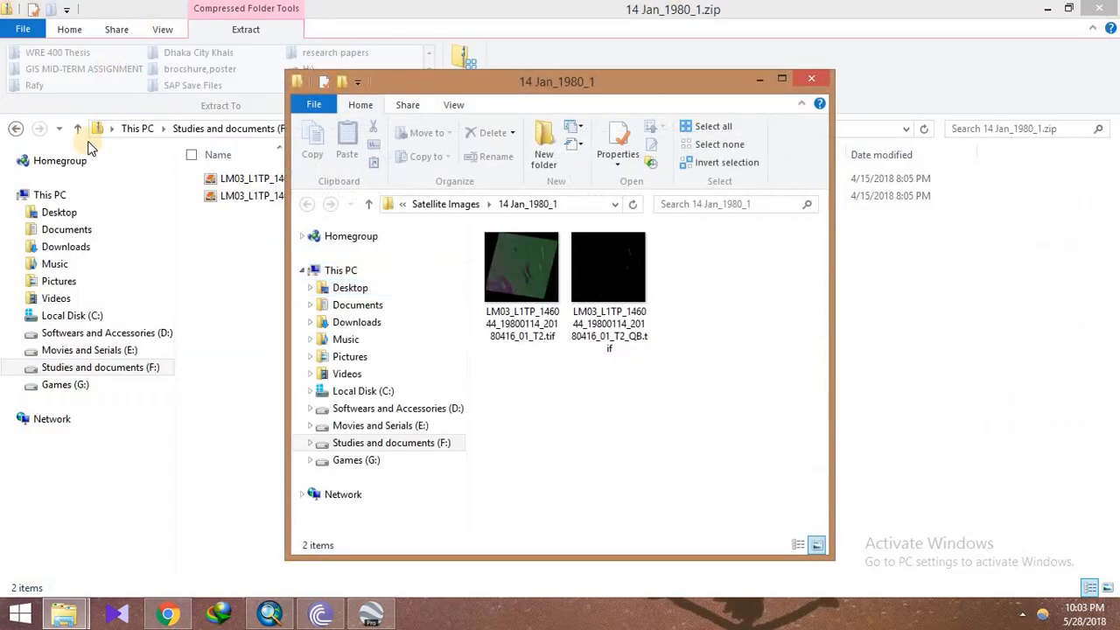
pyautogui.click(77, 129)
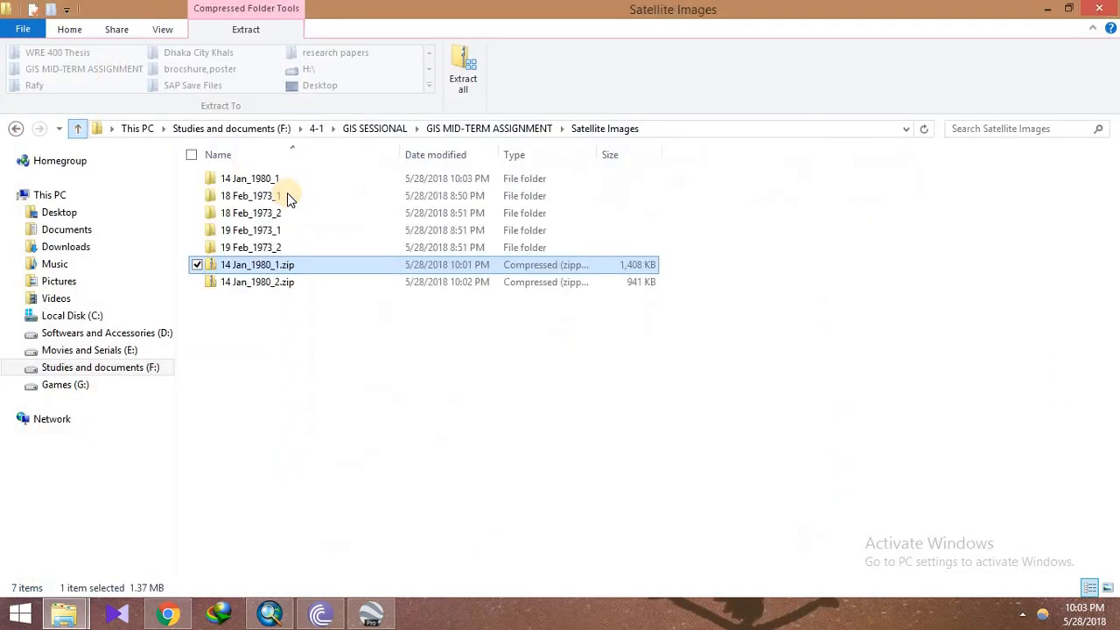
# - Extract 14 Jan_1980_2.zip into its own 14 Jan_1980_2 folder and close the window showing the extracted files
pyautogui.doubleClick(312, 282)
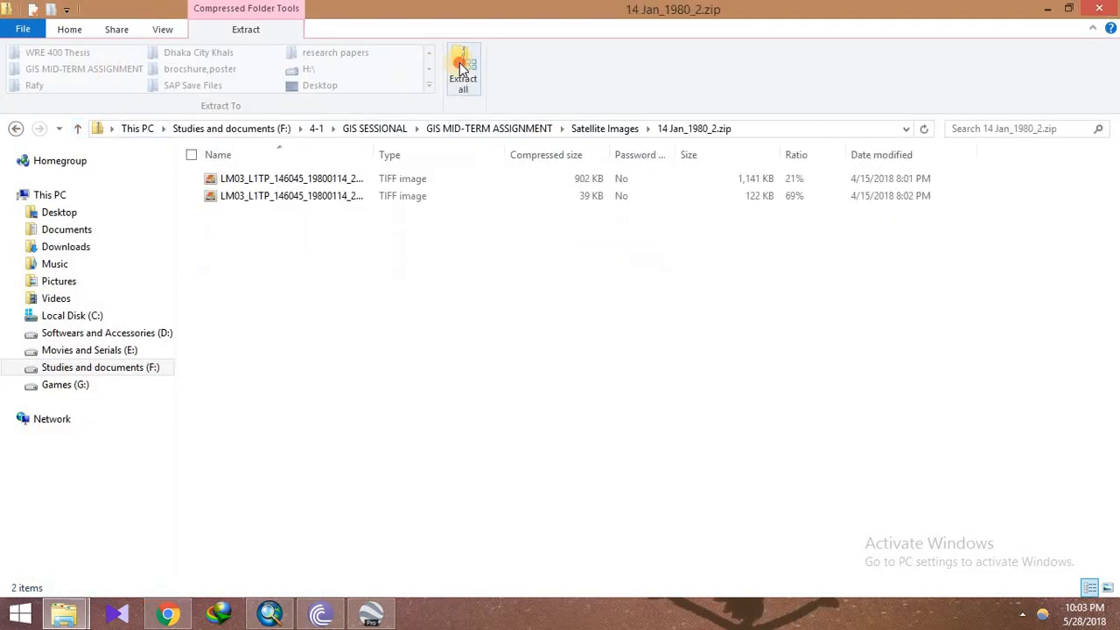
pyautogui.click(461, 74)
pyautogui.click(715, 484)
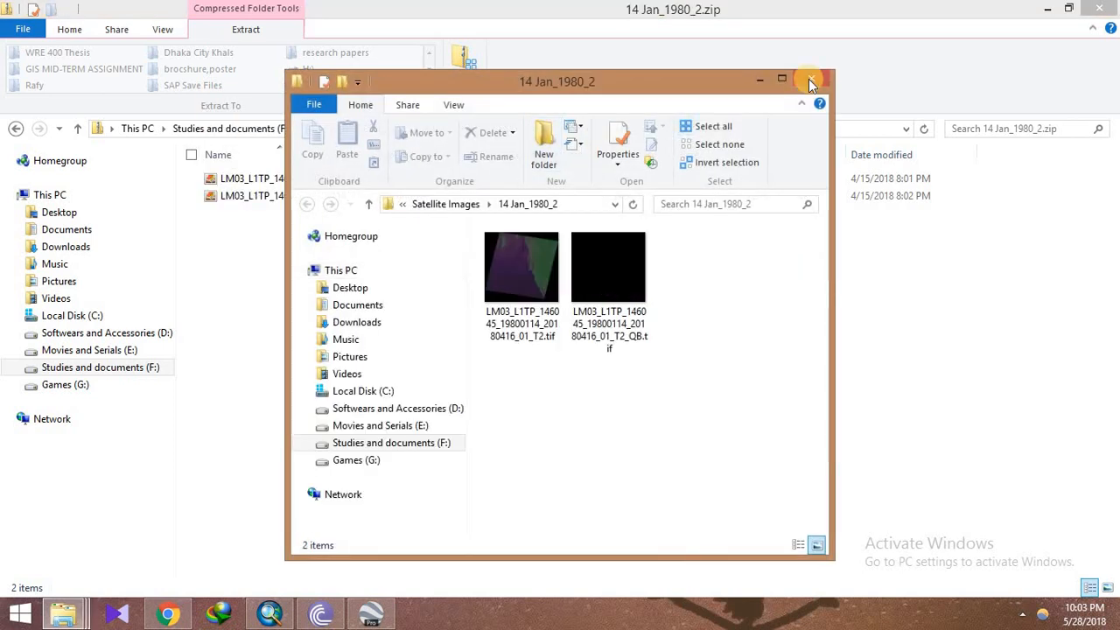
pyautogui.click(812, 84)
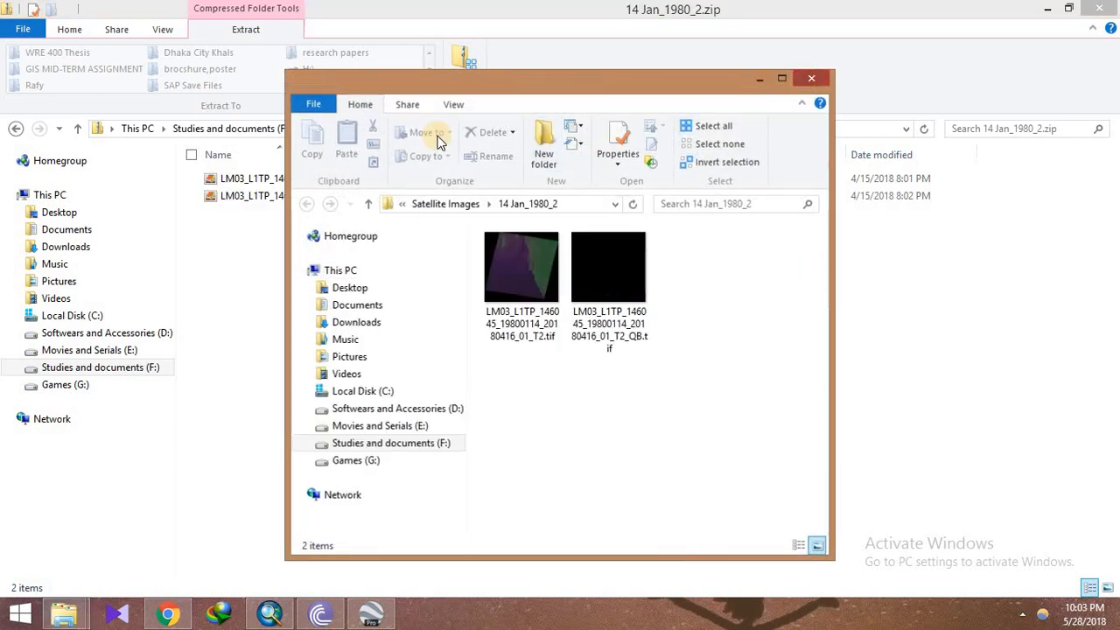
# - Delete the two 14 Jan_1980 zip archives from the Satellite Images folder, keeping the extracted folders
pyautogui.click(78, 128)
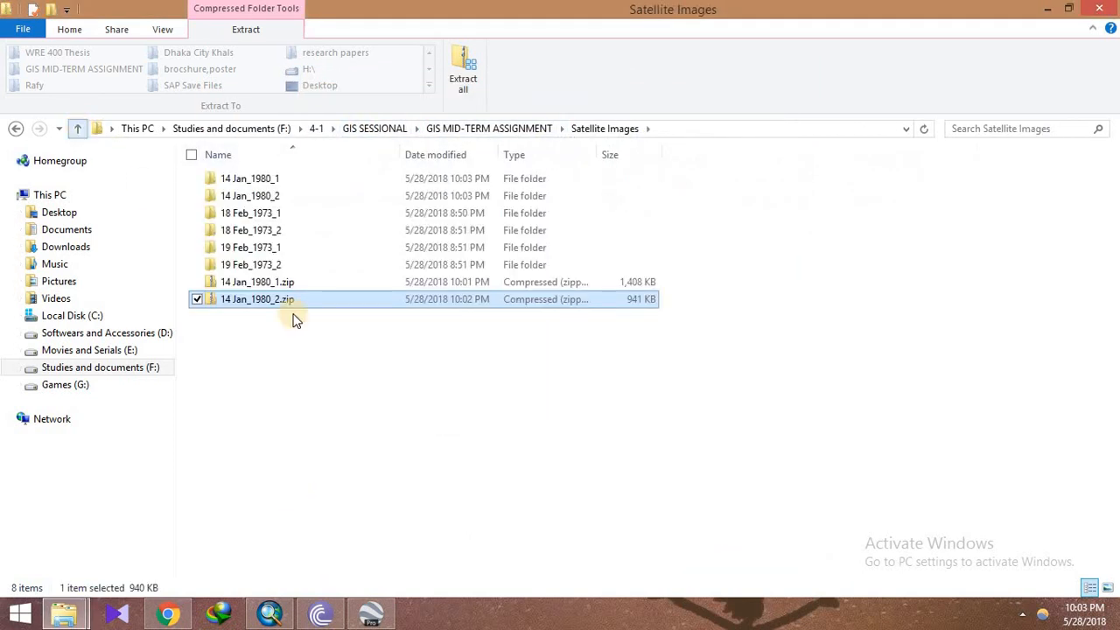
pyautogui.moveTo(315, 328); pyautogui.dragTo(308, 285)
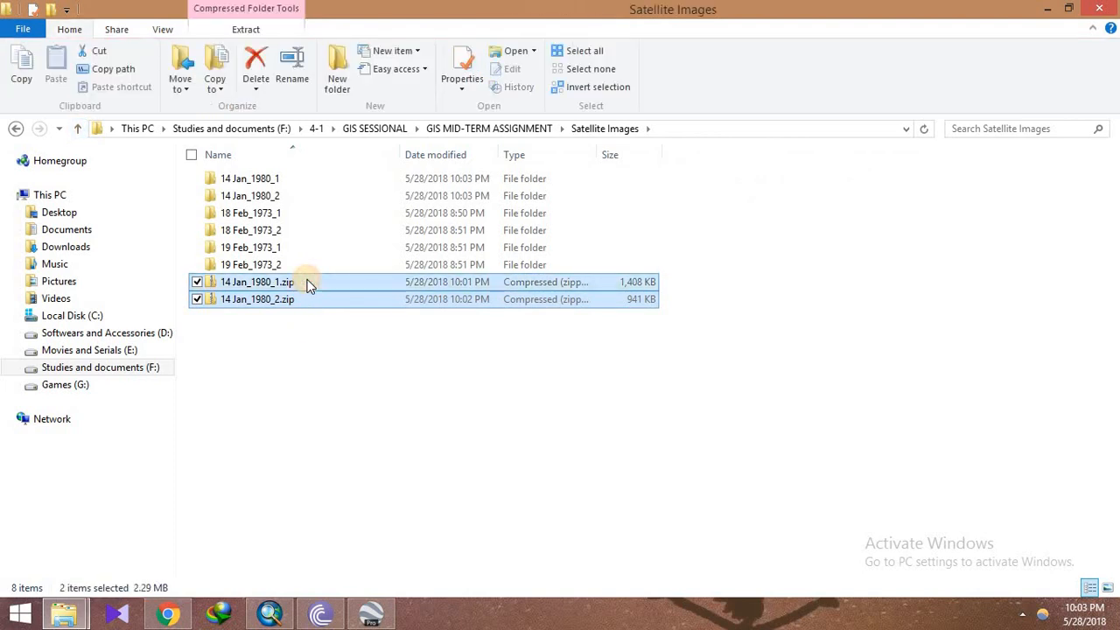
pyautogui.press('Delete')
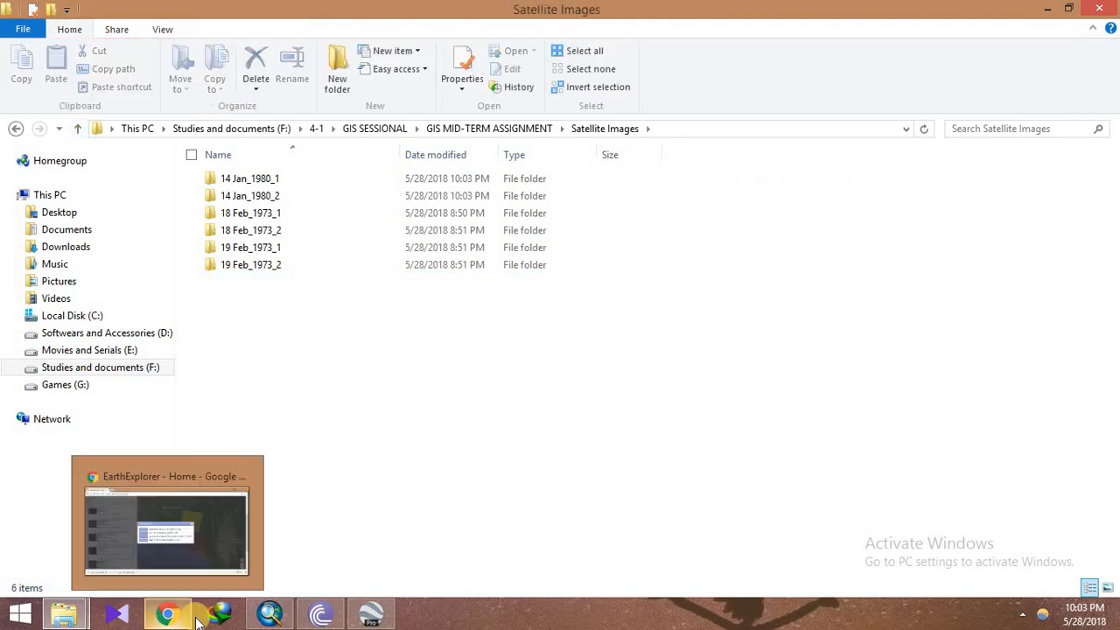
# - Switch to ArcMap and add LM03_L1TP_146044_19800114_20180416_01_T2.tif from the 14 Jan_1980_1 folder to the map
pyautogui.click(270, 613)
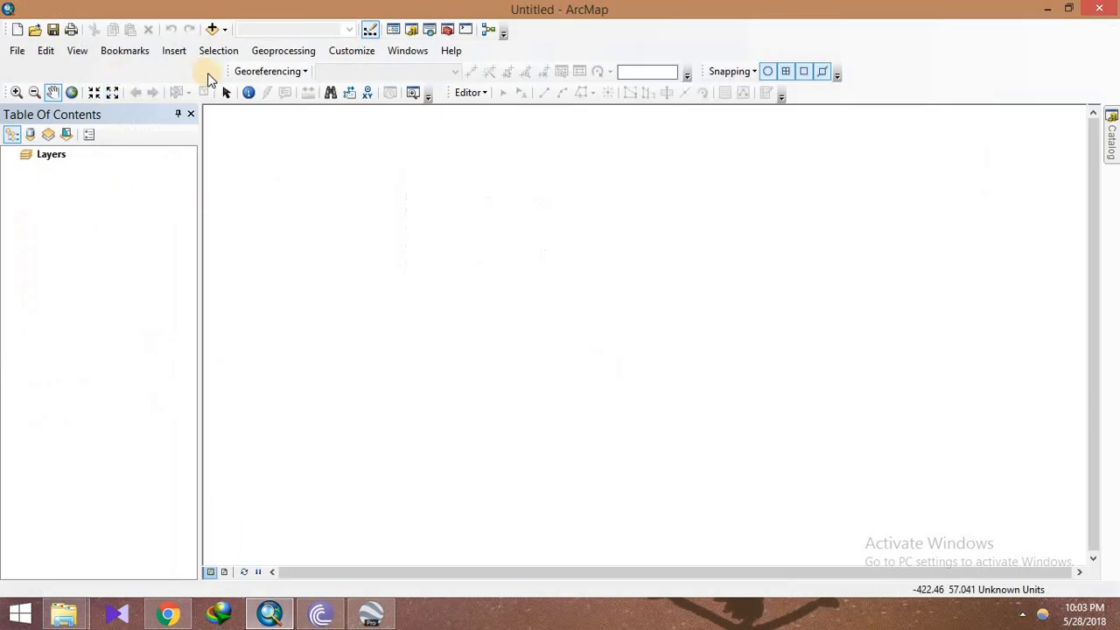
pyautogui.click(216, 31)
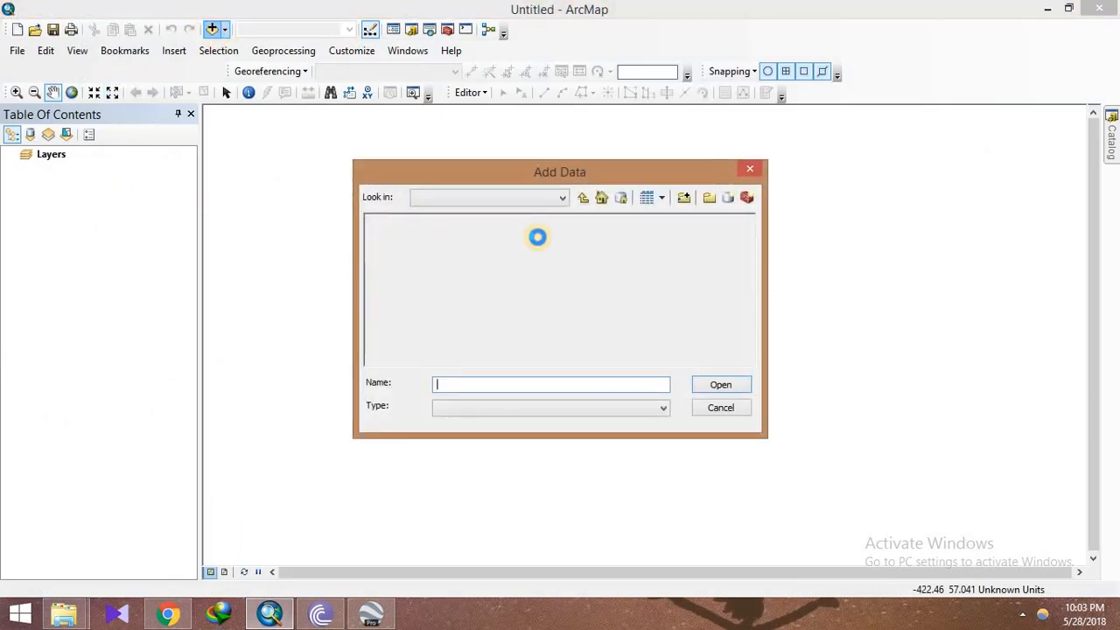
pyautogui.click(587, 198)
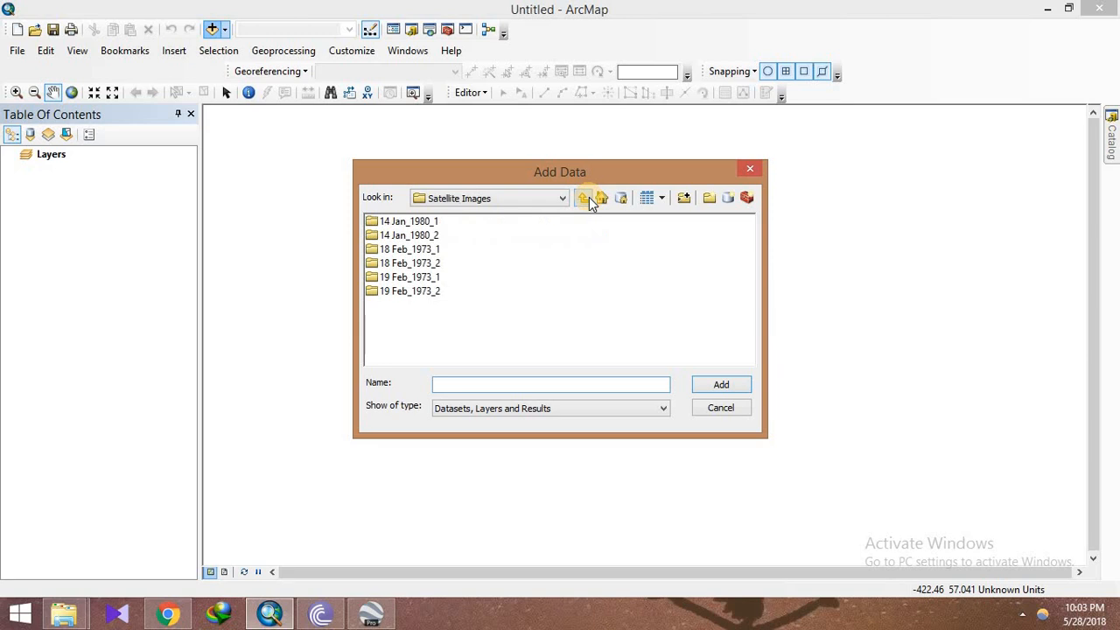
pyautogui.doubleClick(423, 222)
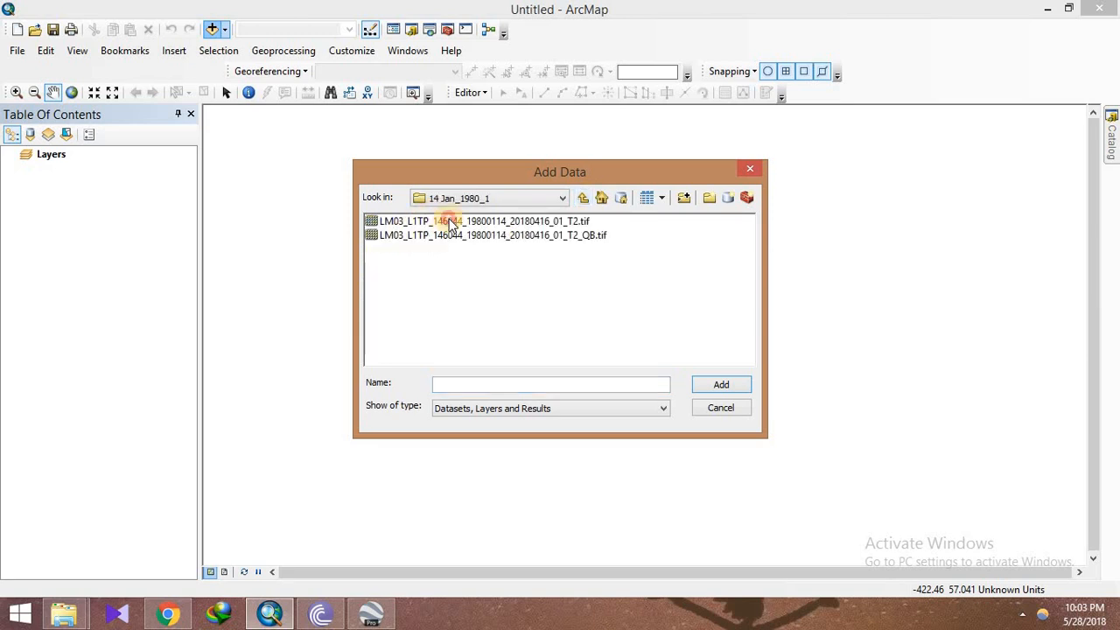
pyautogui.click(451, 222)
pyautogui.click(723, 385)
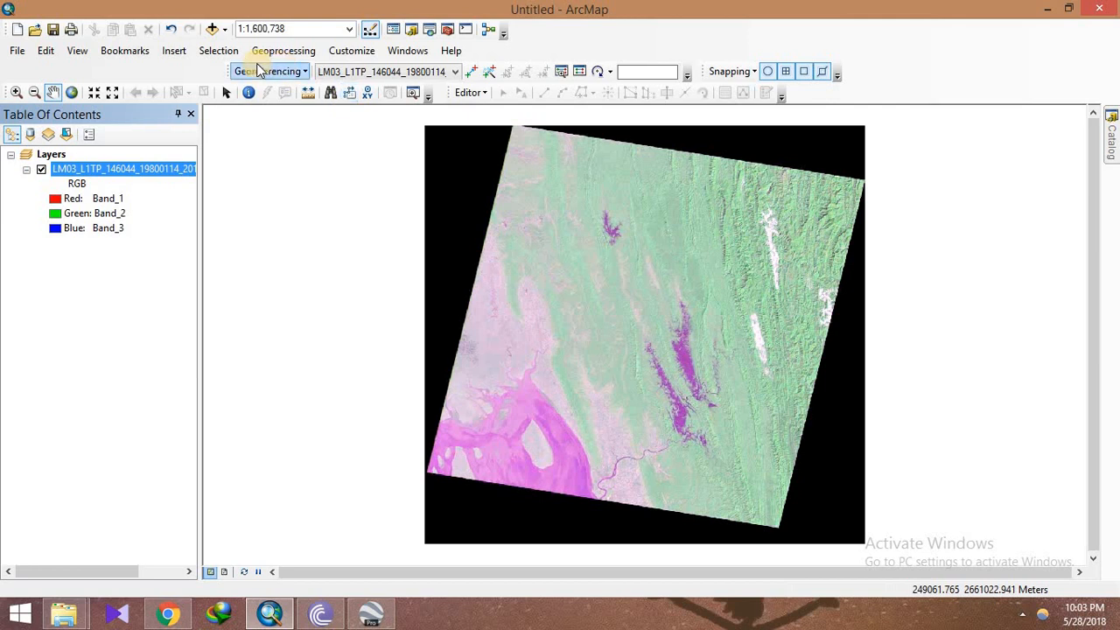
# - Add LM03_L1TP_146045_19800114_20180416_01_T2.tif from the 14 Jan_1980_2 folder to the map
pyautogui.click(210, 30)
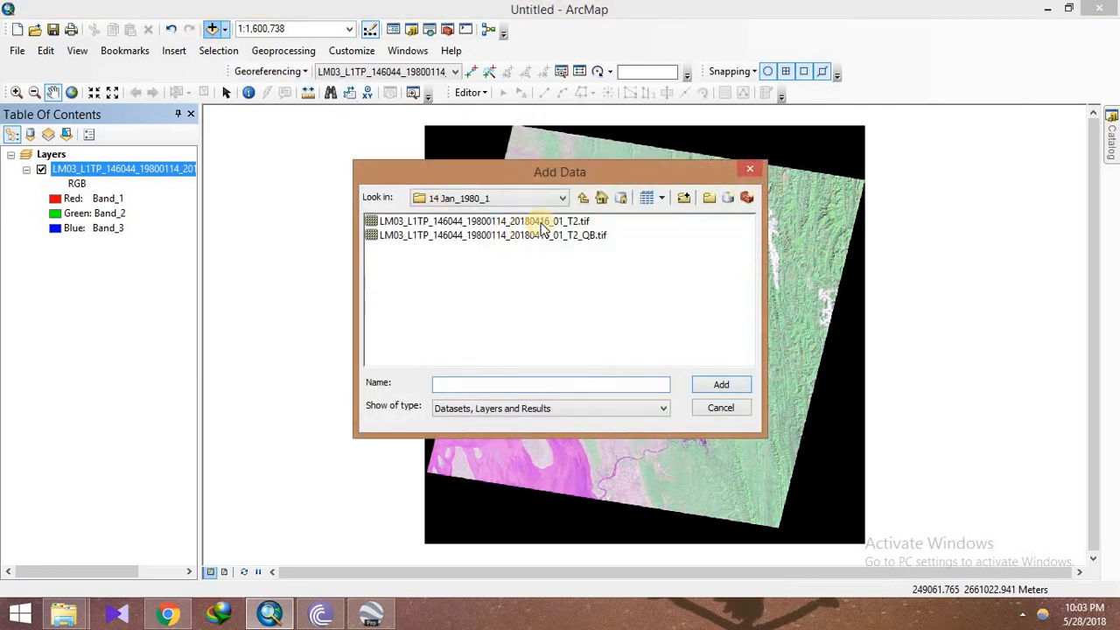
pyautogui.click(580, 199)
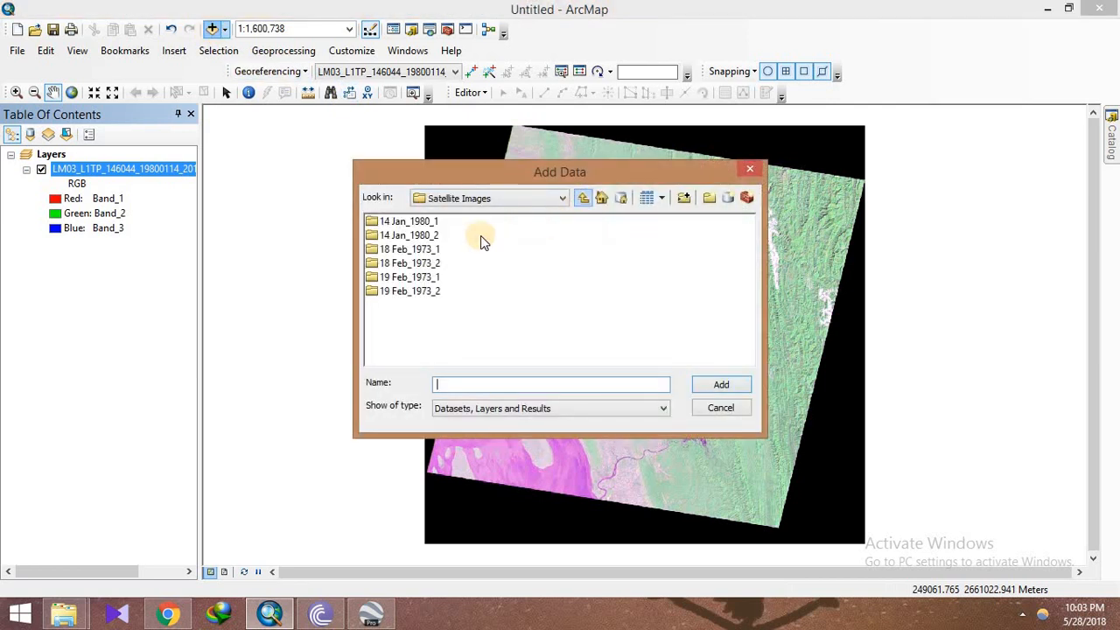
pyautogui.doubleClick(429, 237)
pyautogui.click(555, 223)
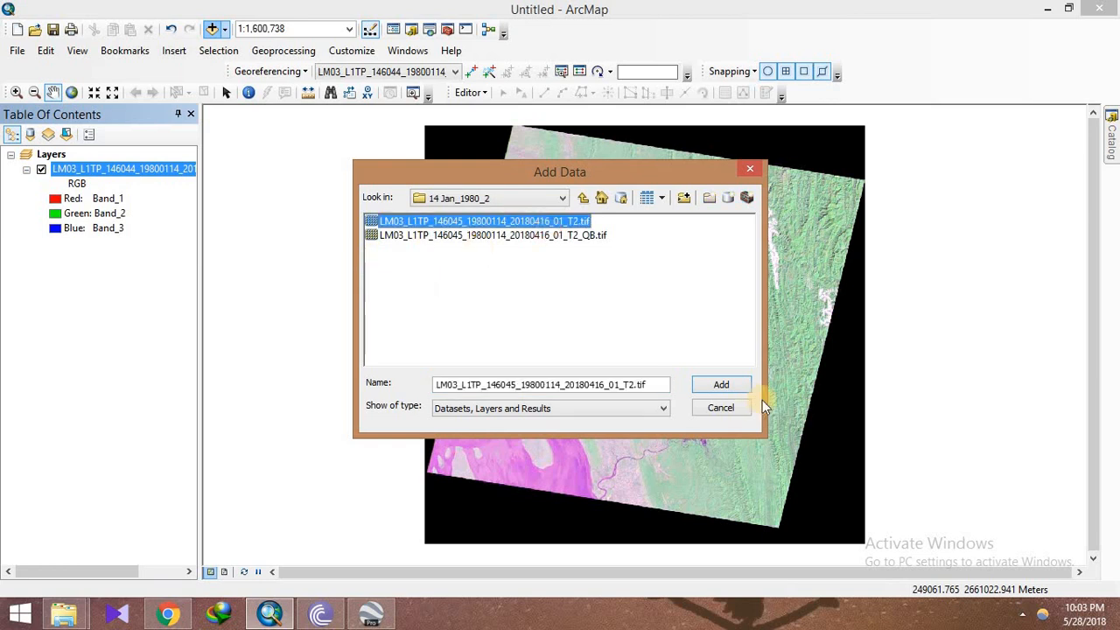
pyautogui.click(735, 390)
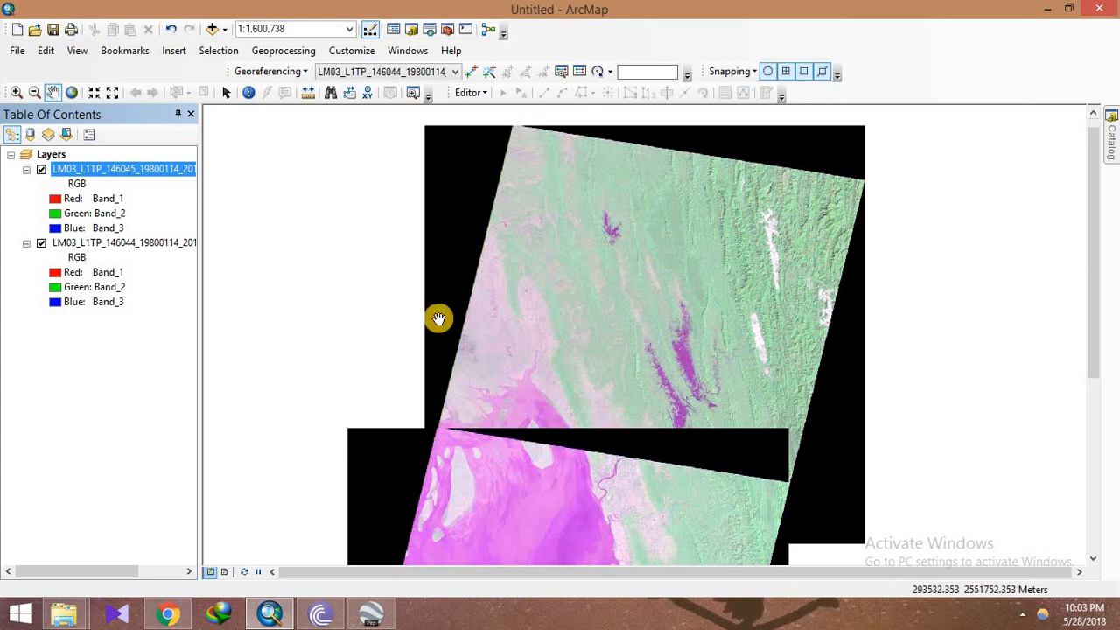
# - Enable Display Background Value 0, 0, 0 with no colour in the symbology of the LM03_L1TP_146045 layer
pyautogui.rightClick(146, 173)
pyautogui.click(197, 414)
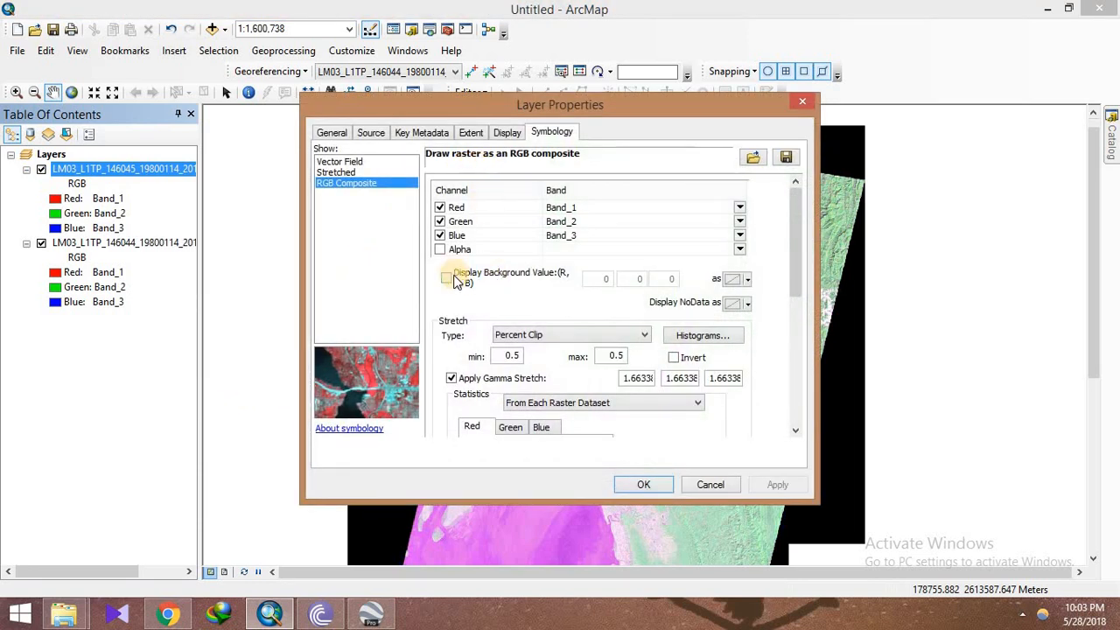
pyautogui.click(447, 278)
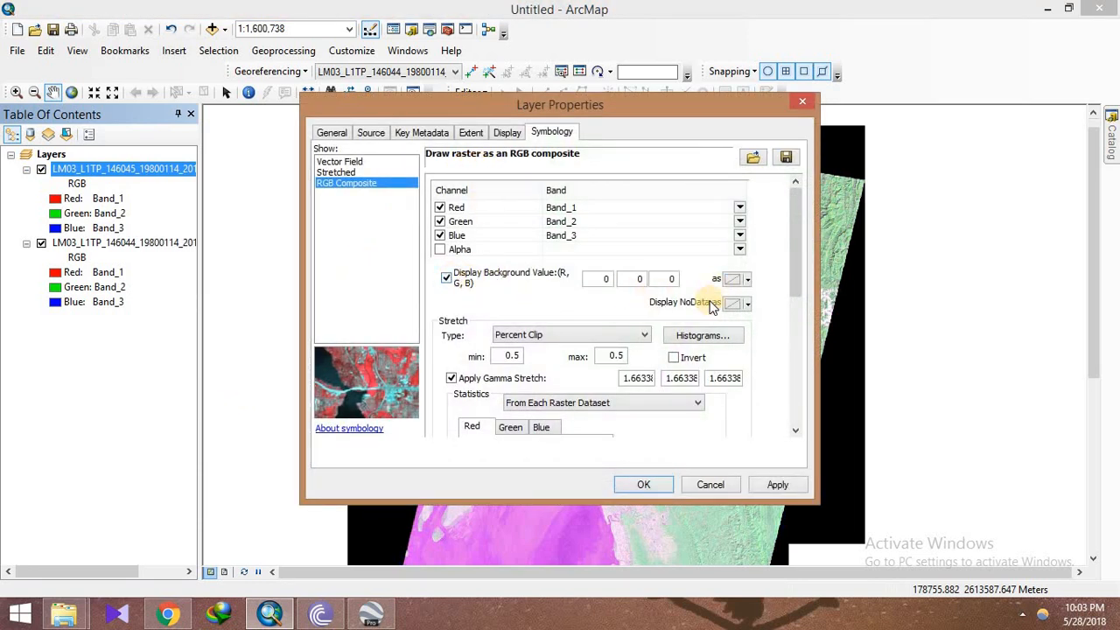
pyautogui.click(770, 487)
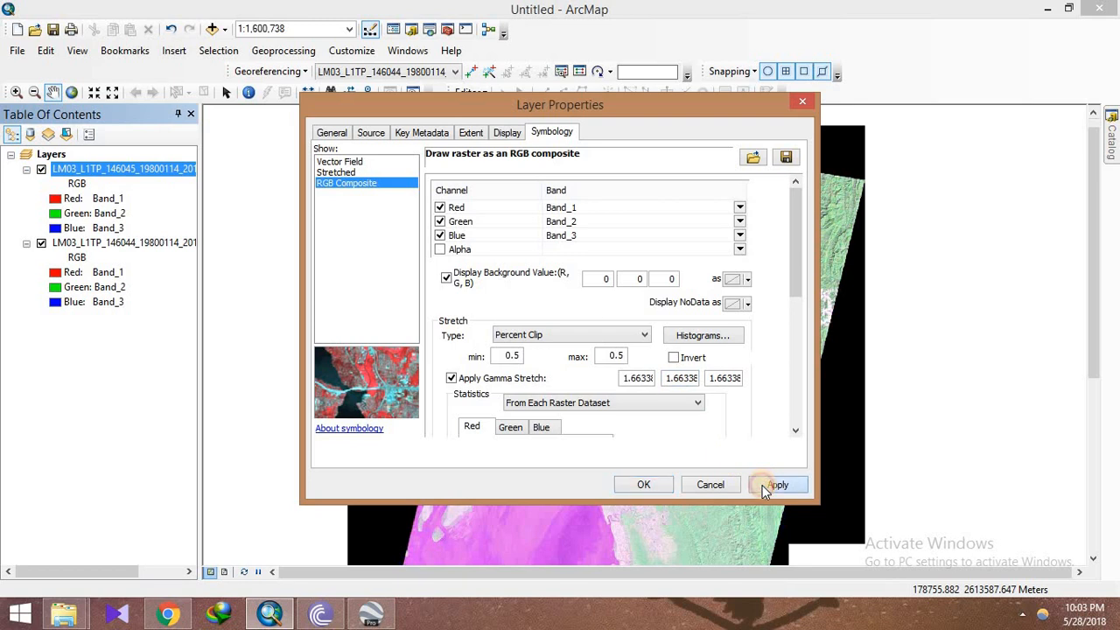
pyautogui.click(648, 484)
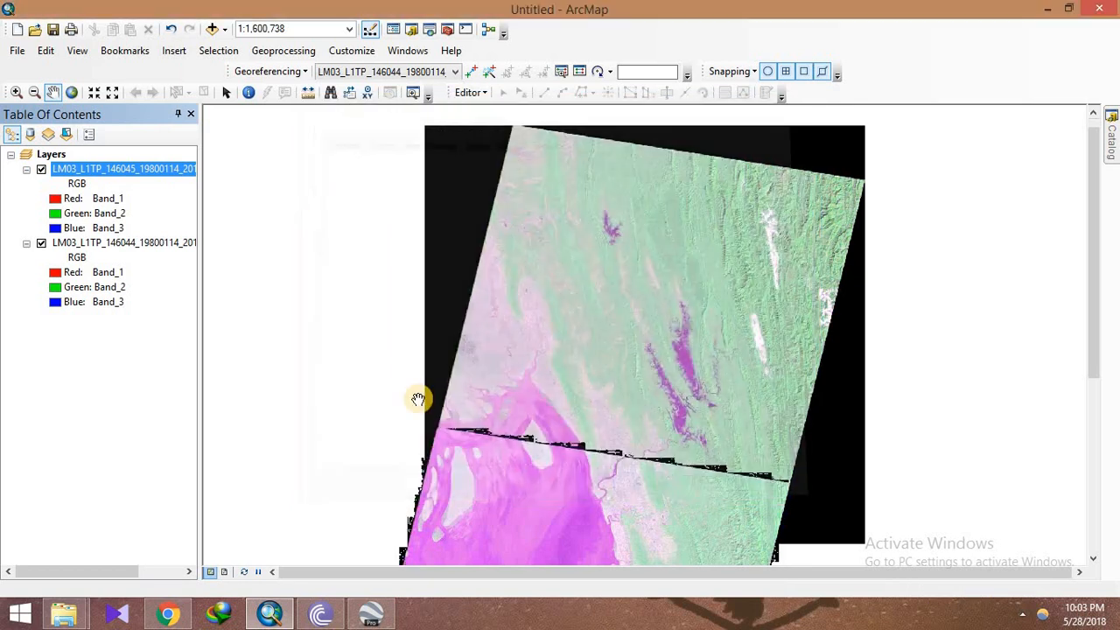
# - Enable Display Background Value 0, 0, 0 with no colour for the LM03_L1TP_146044 layer and show both scenes at full extent
pyautogui.click(133, 242)
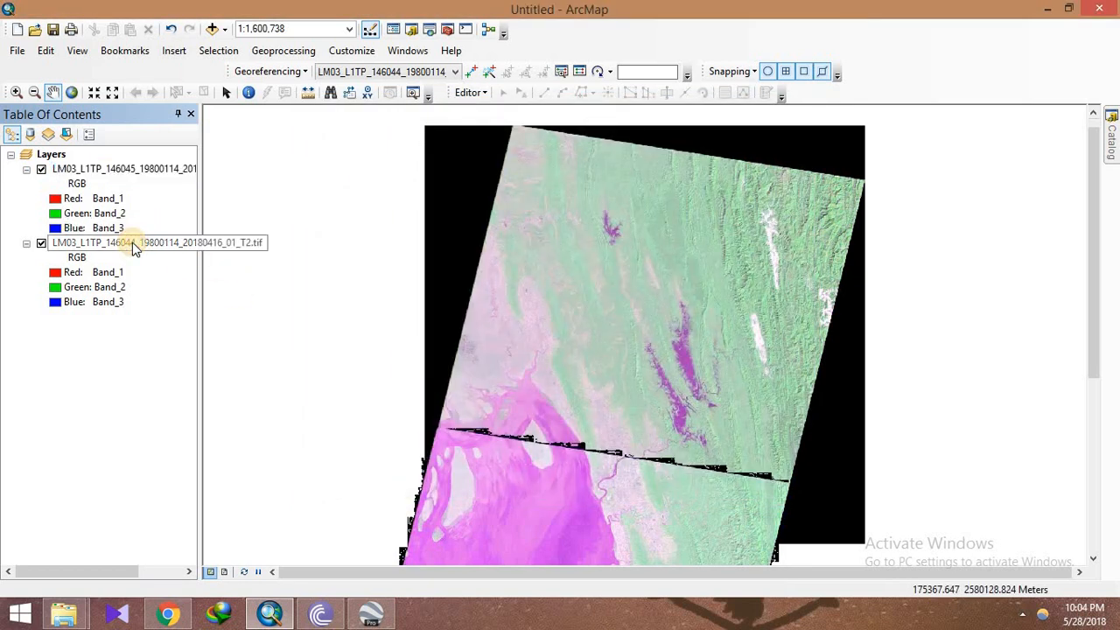
pyautogui.rightClick(133, 243)
pyautogui.click(199, 478)
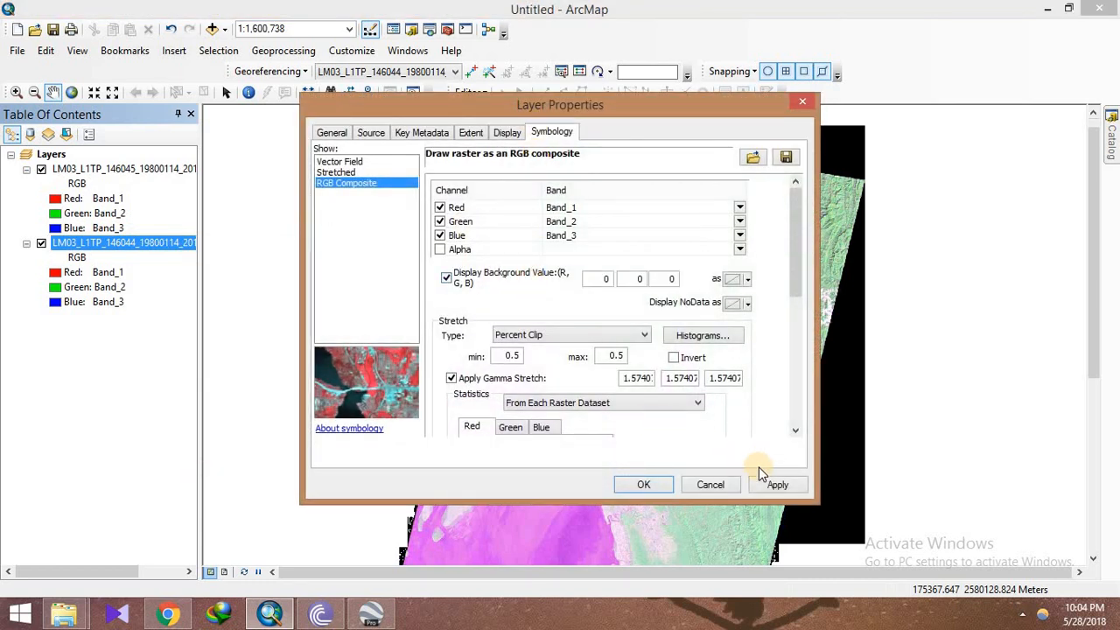
pyautogui.click(764, 486)
pyautogui.click(645, 484)
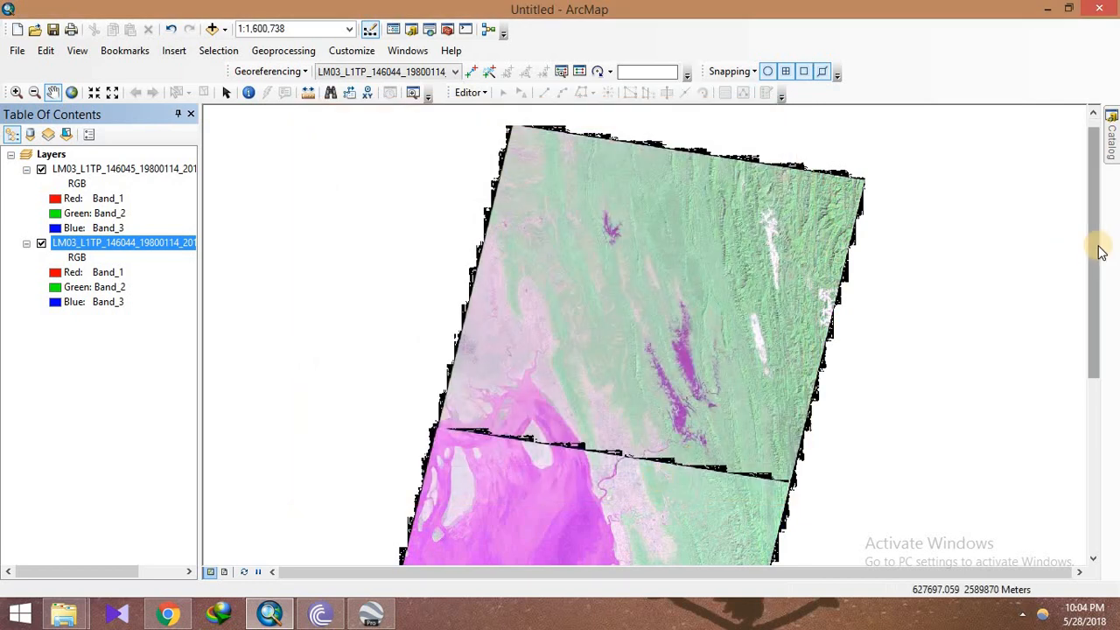
pyautogui.moveTo(1097, 243); pyautogui.dragTo(1094, 429)
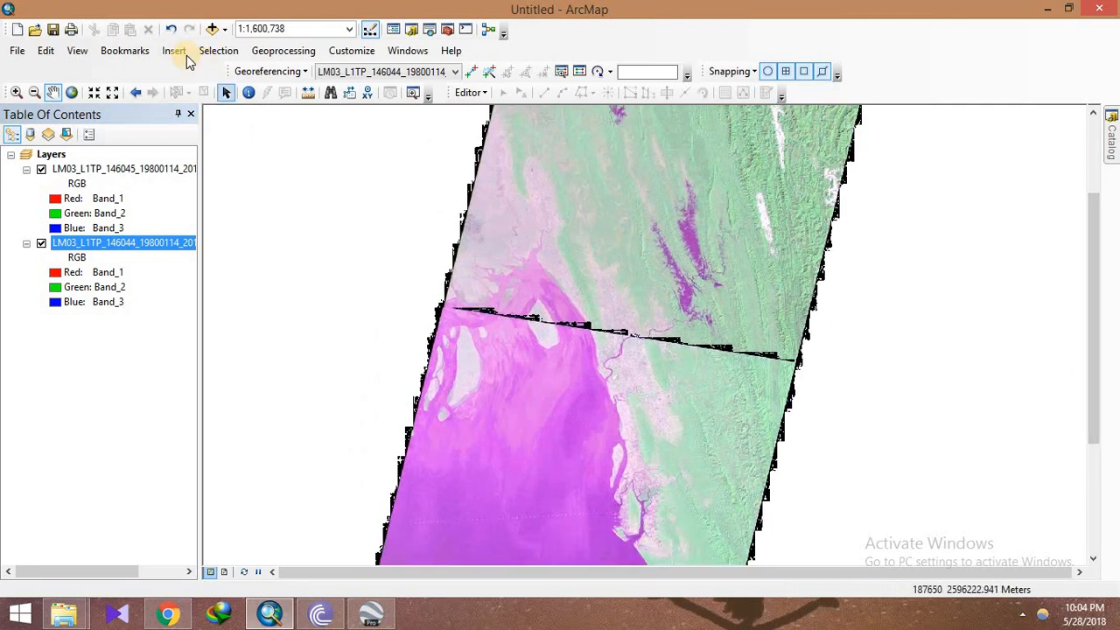
pyautogui.click(71, 92)
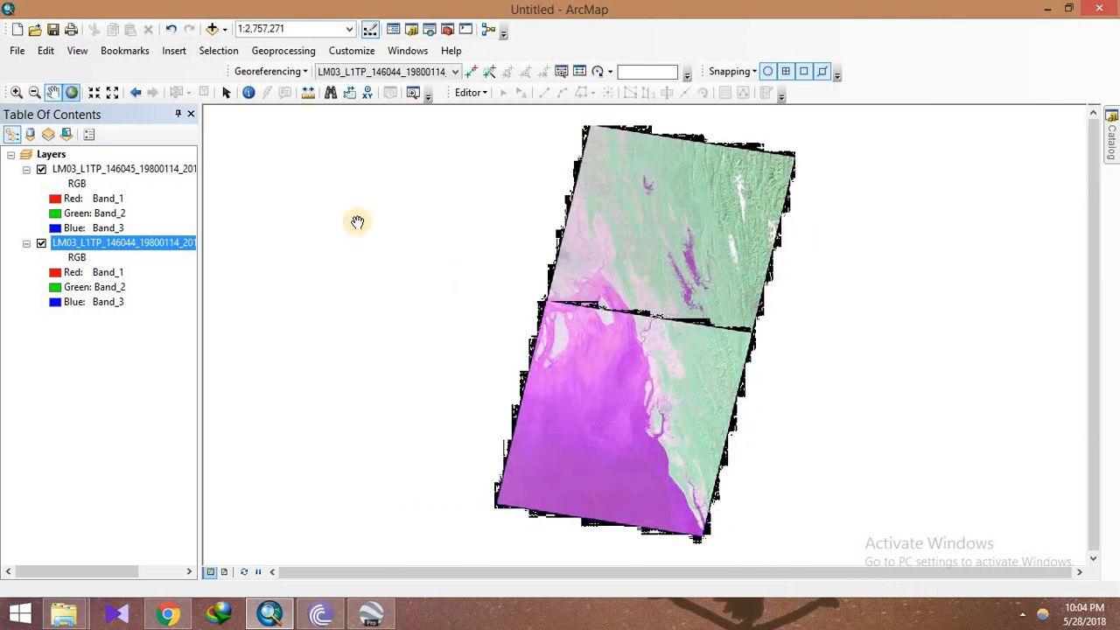